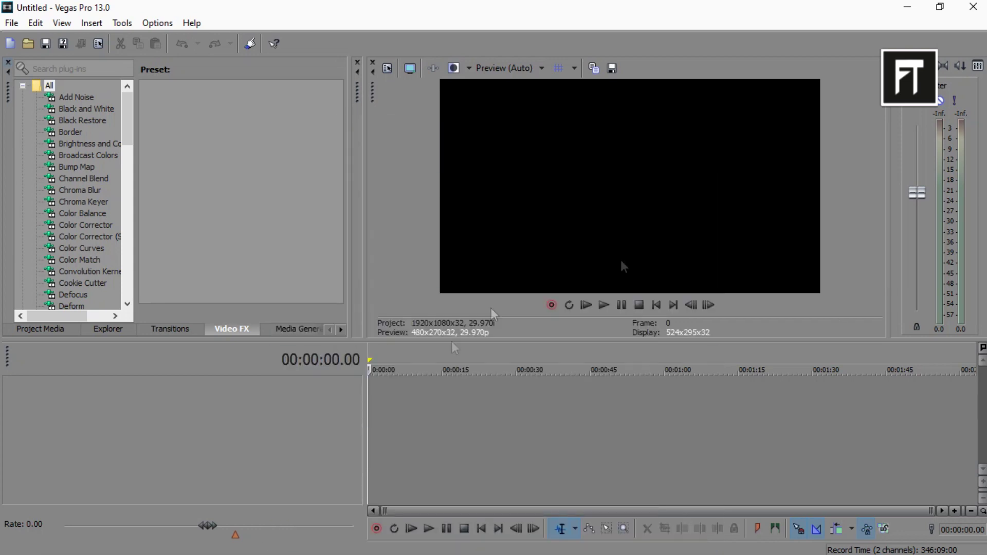
# Step: Extract the FT - Ink Logo Reveal Intro .rar archive into its download folder
pyautogui.click(409, 542)
pyautogui.click(182, 135)
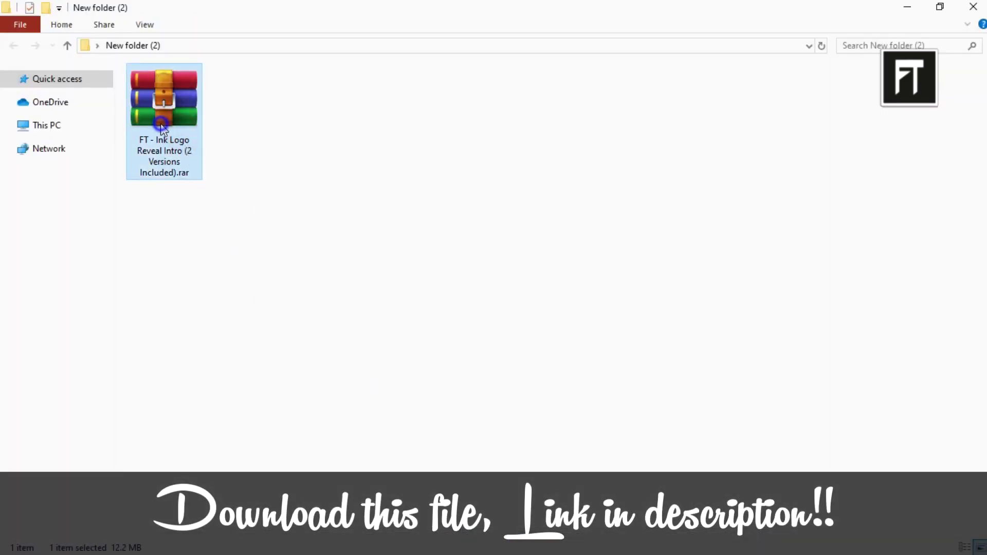
pyautogui.rightClick(161, 126)
pyautogui.click(216, 181)
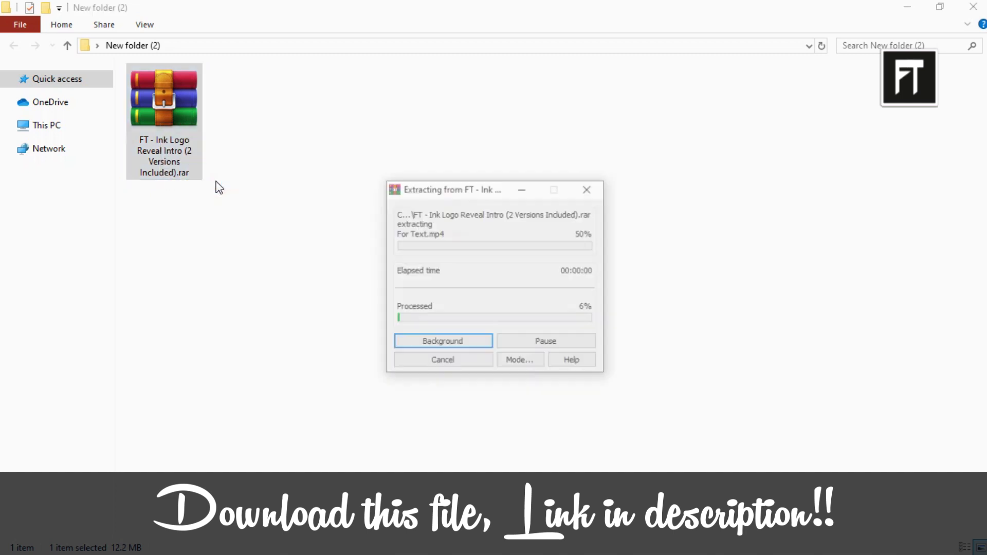
# Step: Open the extracted folder and drag Background.png into the Vegas Pro timeline
pyautogui.doubleClick(257, 149)
pyautogui.click(158, 129)
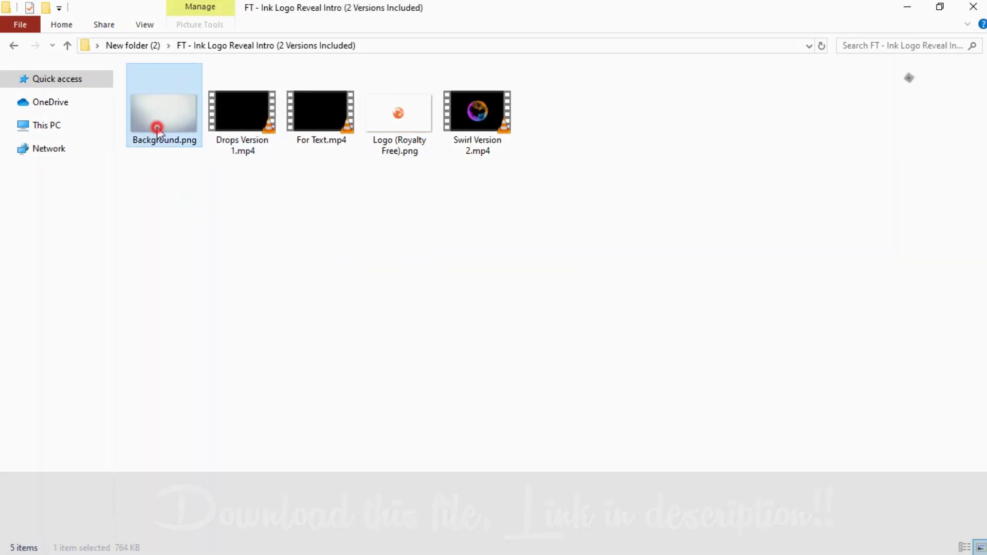
pyautogui.moveTo(158, 128); pyautogui.dragTo(466, 395)
# Step: Place the background and the Drops Version 1 clip on tracks, matching project settings and removing the audio track
pyautogui.click(485, 462)
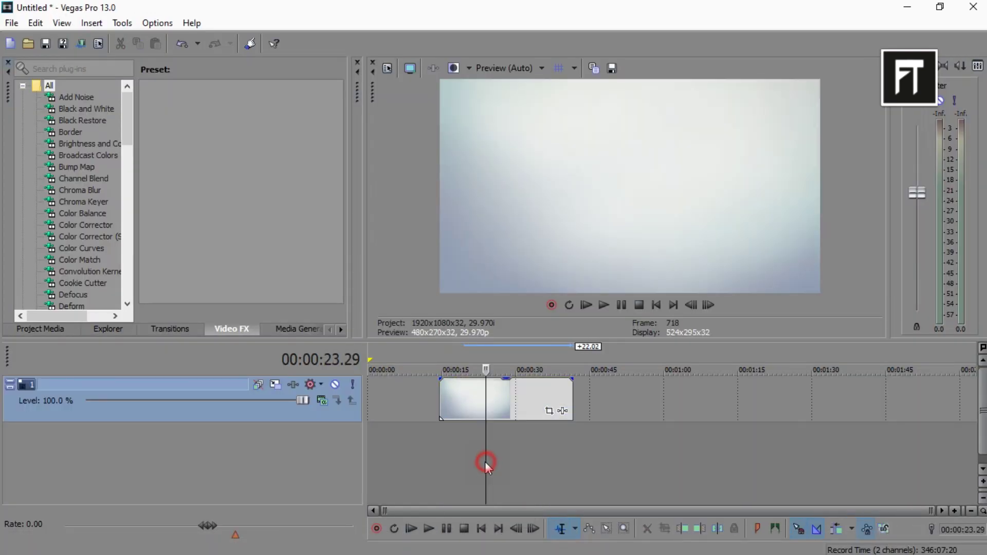
pyautogui.click(412, 543)
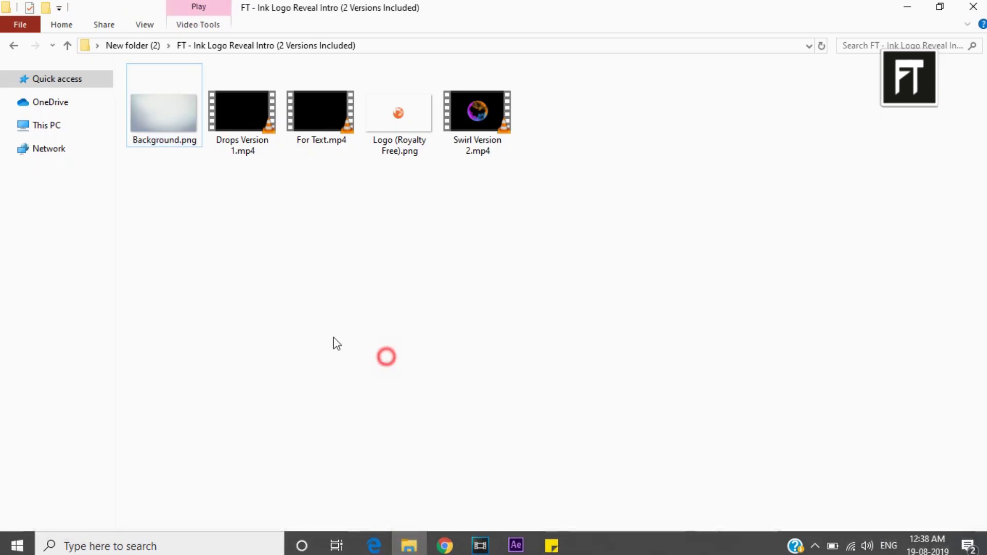
pyautogui.moveTo(248, 144); pyautogui.dragTo(469, 367)
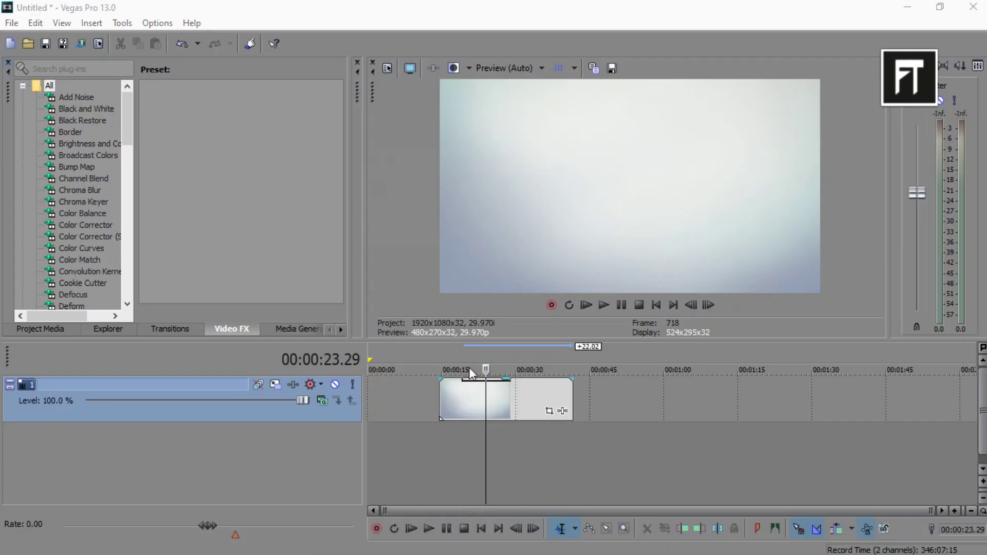
pyautogui.click(570, 238)
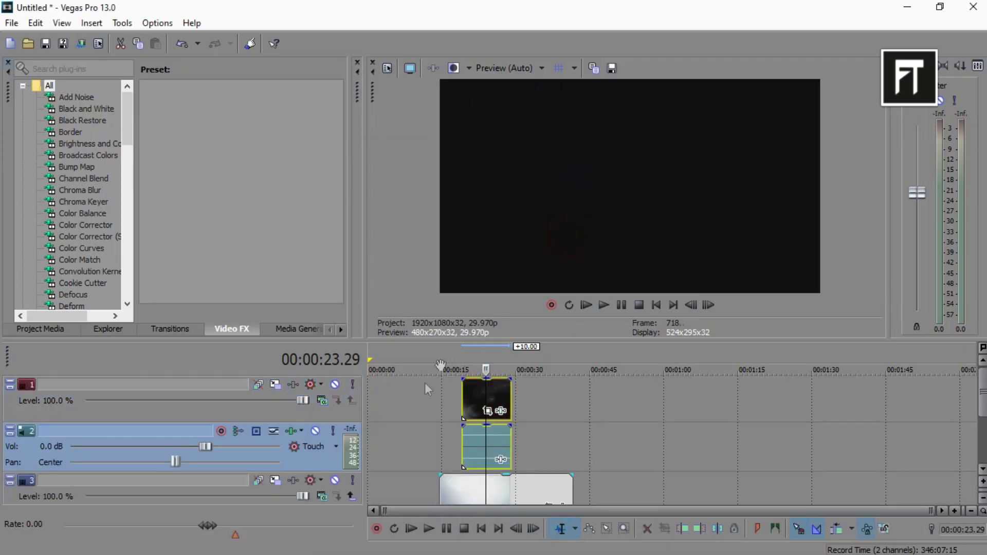
pyautogui.rightClick(336, 469)
pyautogui.click(377, 203)
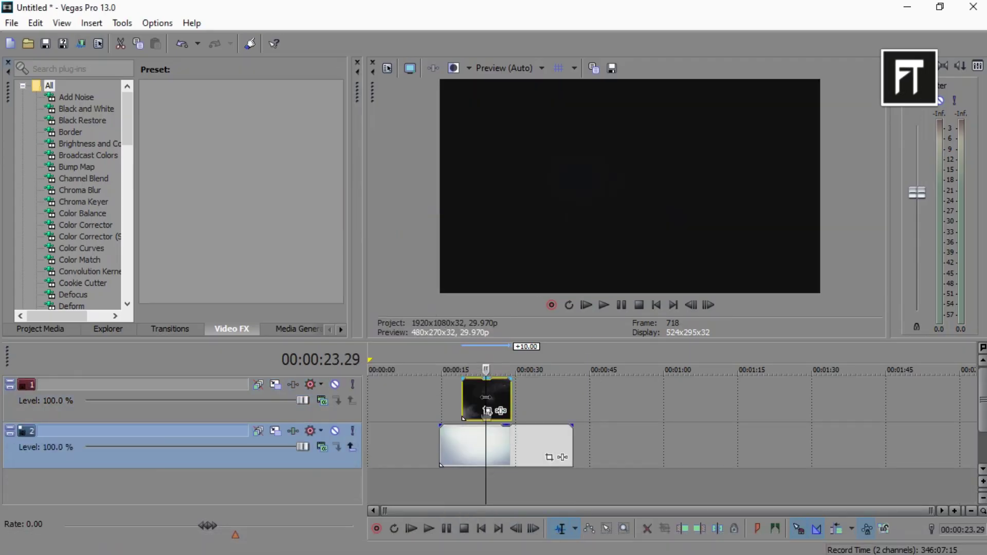
# Step: Add Logo (Royalty Free).png on the top track, aligned with the drops clip and lengthened about 9 seconds
pyautogui.click(475, 436)
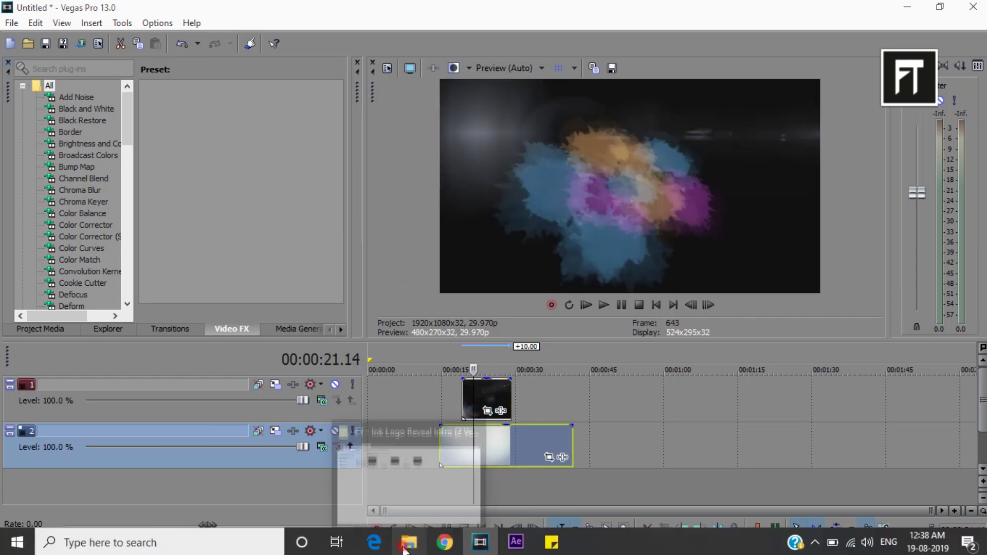
pyautogui.click(408, 544)
pyautogui.moveTo(477, 130); pyautogui.dragTo(483, 368)
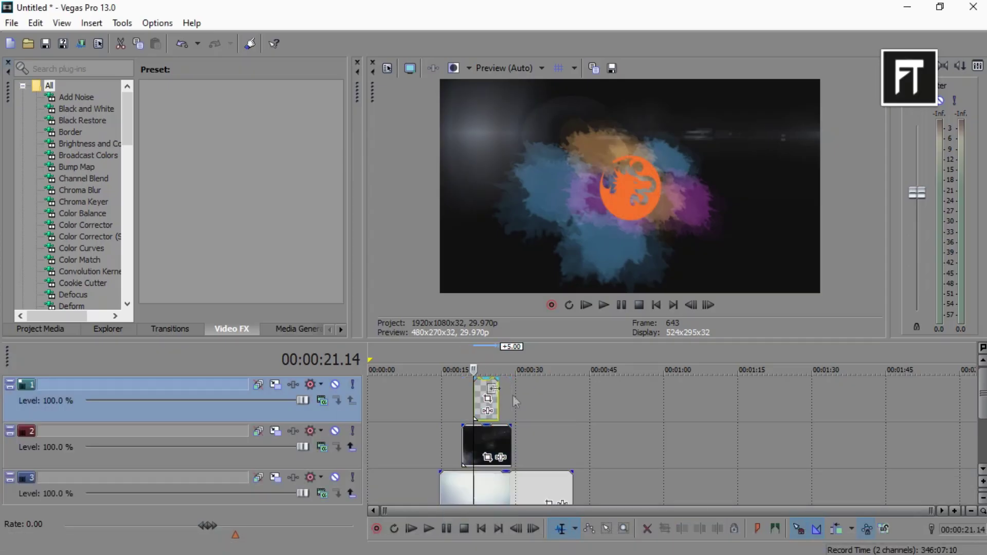
pyautogui.scroll(3, 535, 401)
pyautogui.click(653, 397)
pyautogui.moveTo(646, 396); pyautogui.dragTo(625, 397)
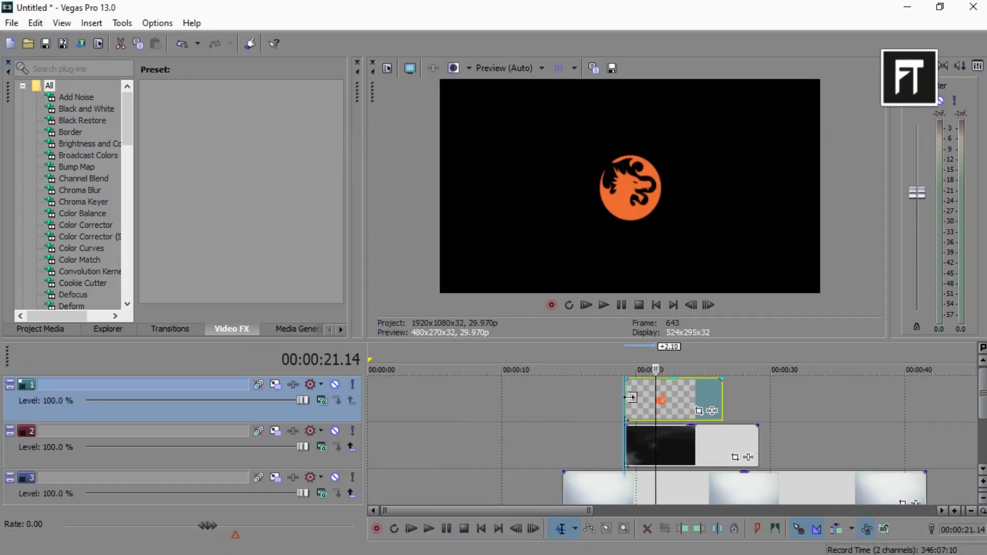
pyautogui.moveTo(723, 406); pyautogui.dragTo(843, 419)
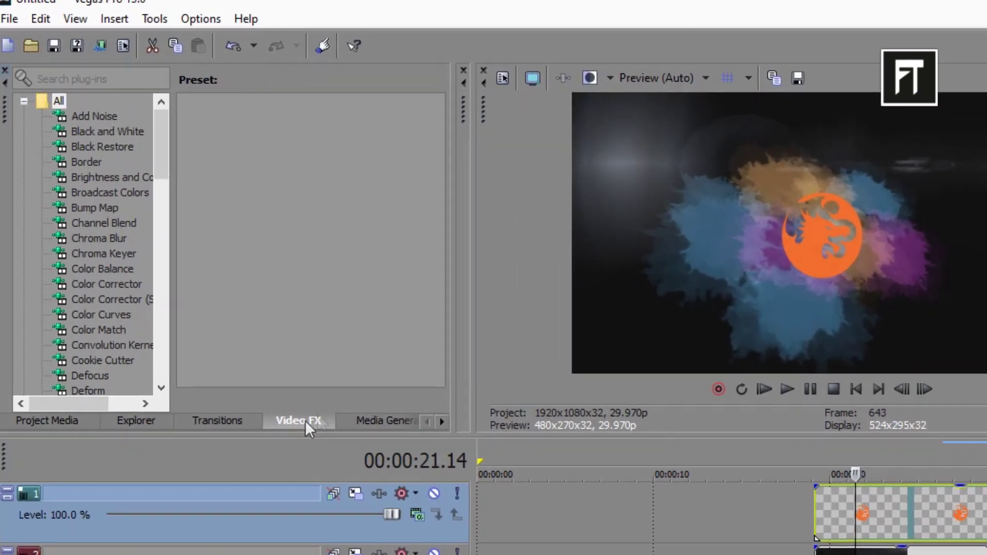
# Step: Apply the Chroma Keyer Default preset to the Drops Version 1 clip
pyautogui.click(235, 329)
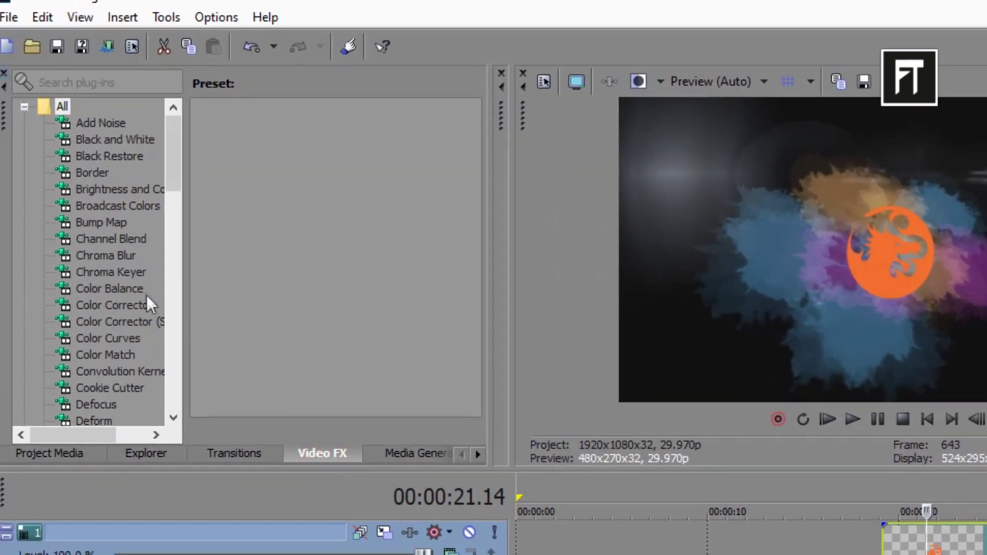
pyautogui.click(125, 276)
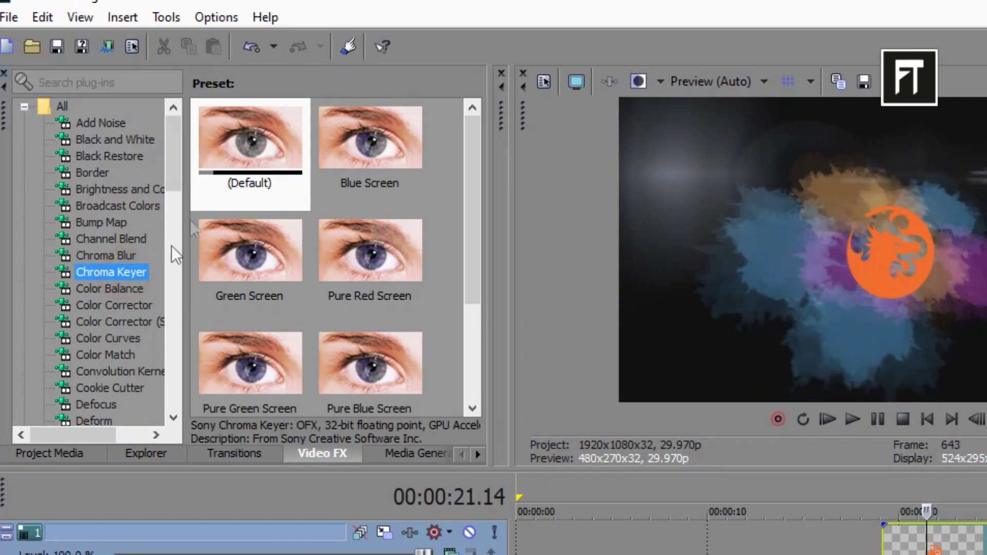
pyautogui.moveTo(236, 147); pyautogui.dragTo(663, 485)
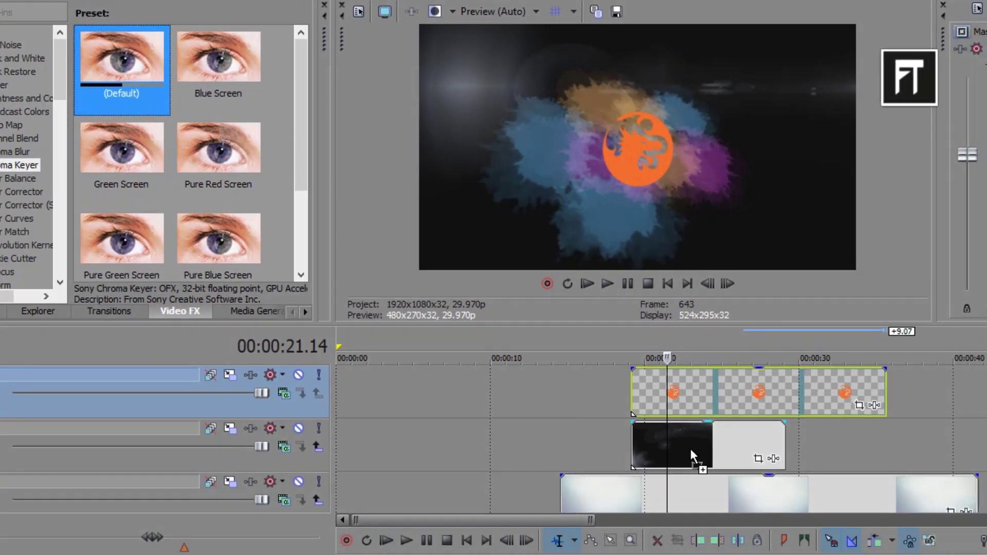
pyautogui.moveTo(689, 446); pyautogui.dragTo(690, 448)
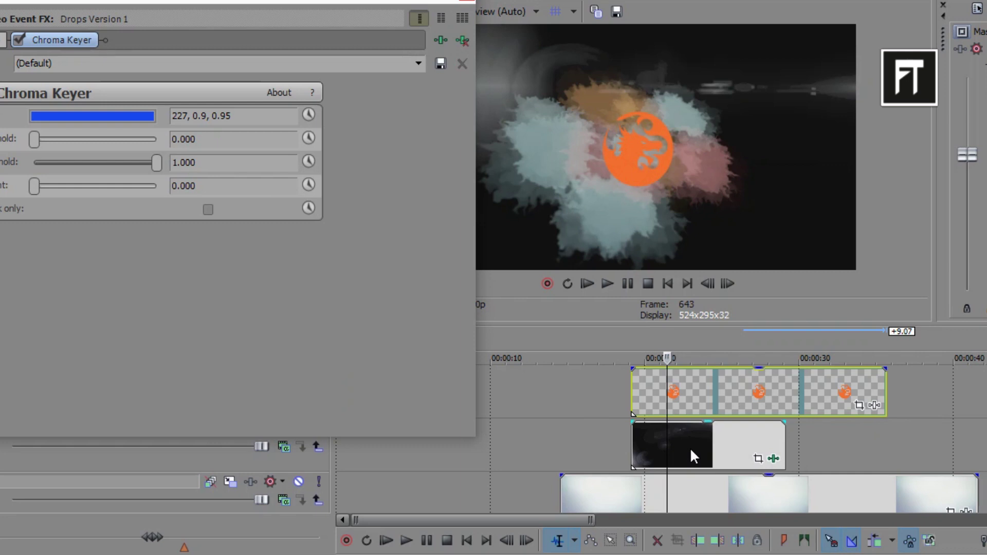
# Step: Sample black as the key colour and set low threshold 0.224, high threshold 0.884
pyautogui.click(135, 115)
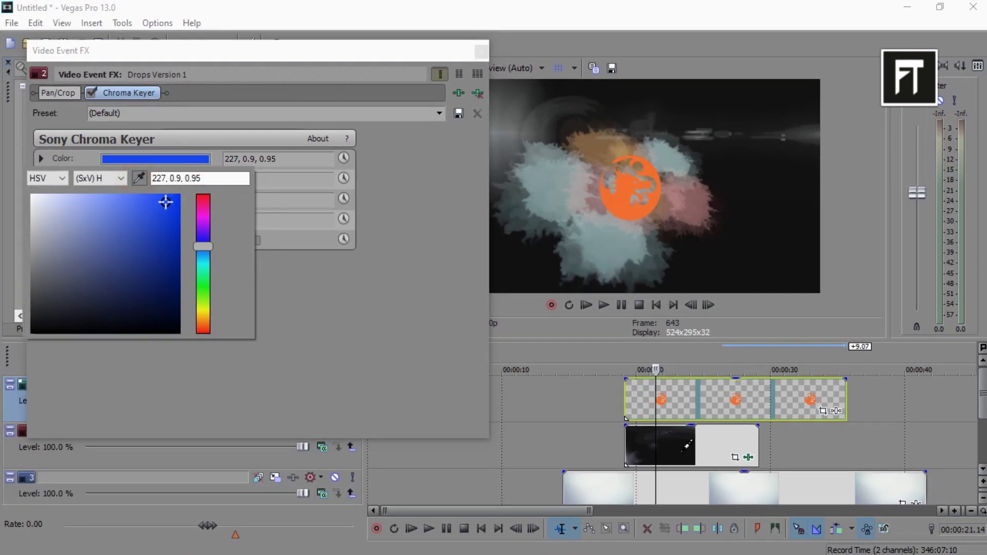
pyautogui.click(688, 451)
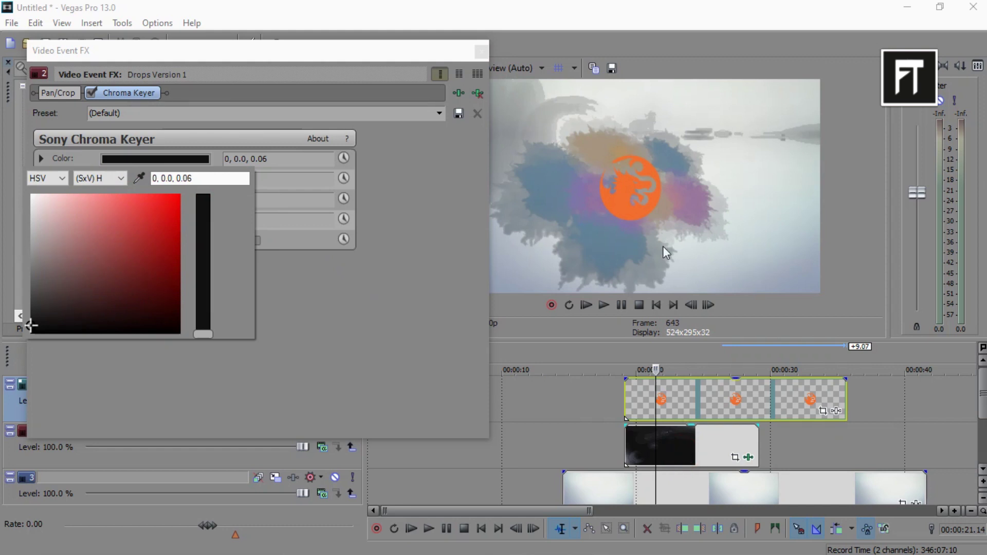
pyautogui.click(253, 94)
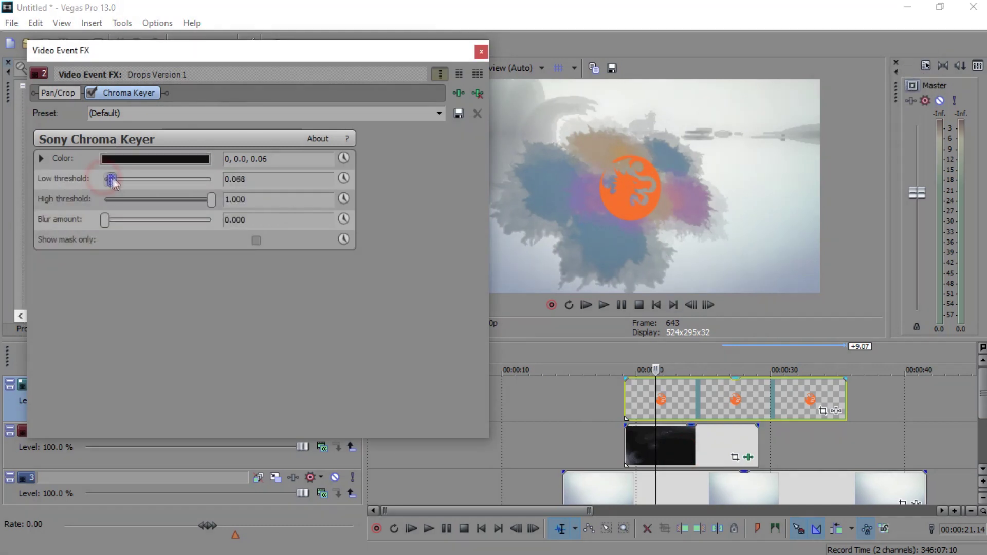
pyautogui.moveTo(124, 181); pyautogui.dragTo(130, 185)
pyautogui.moveTo(214, 200); pyautogui.dragTo(202, 200)
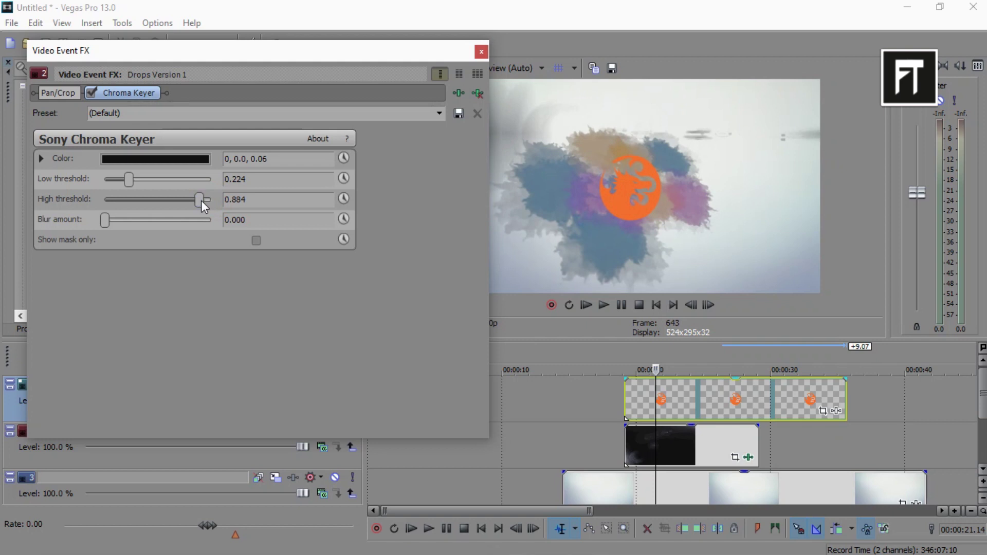
pyautogui.click(485, 56)
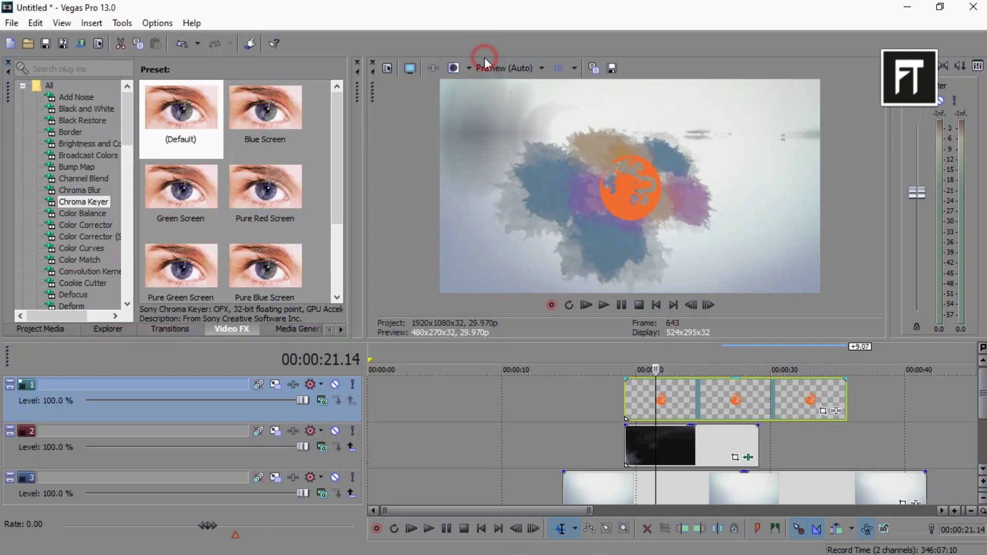
# Step: Make the drops track a compositing child, set the logo track to Multiply (Mask), and scrub the reveal
pyautogui.click(353, 448)
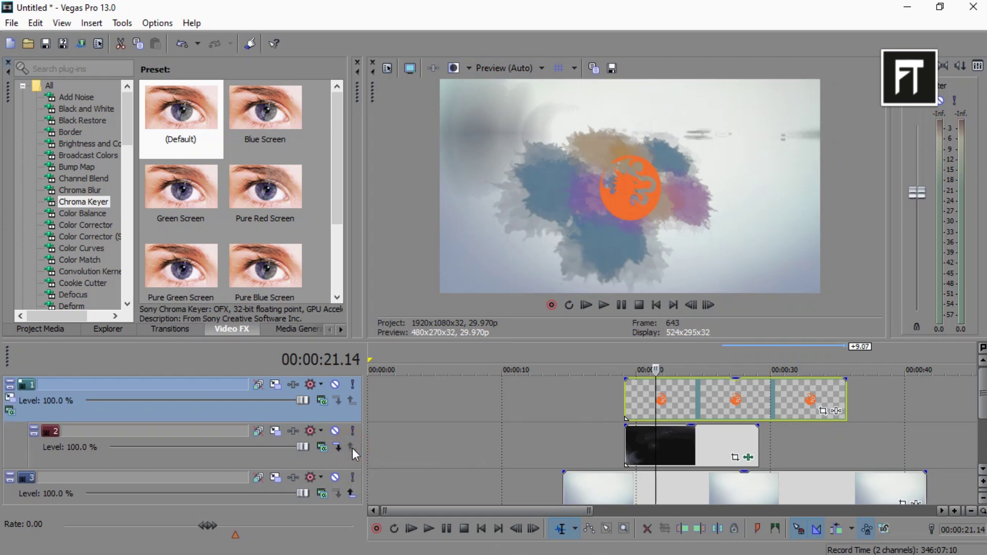
pyautogui.click(322, 401)
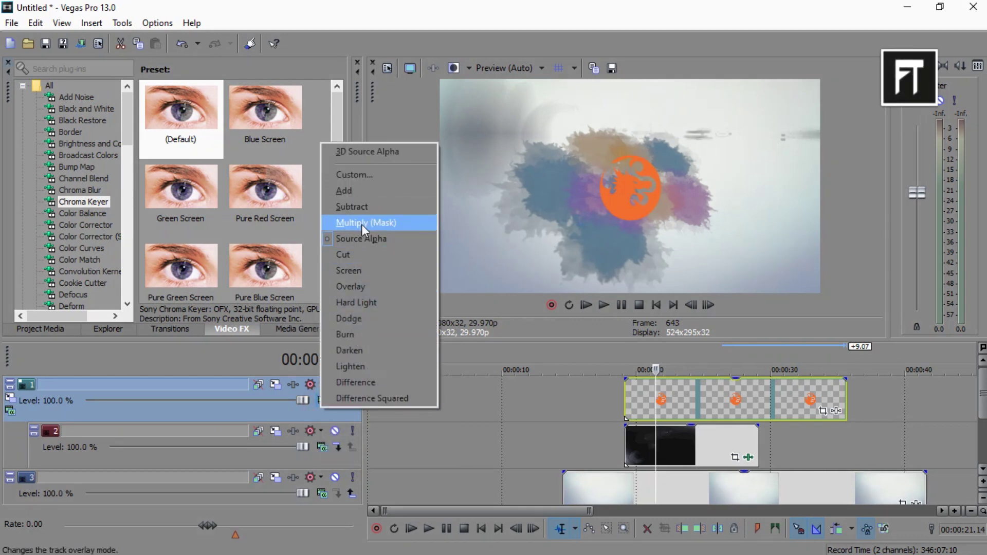
pyautogui.click(407, 223)
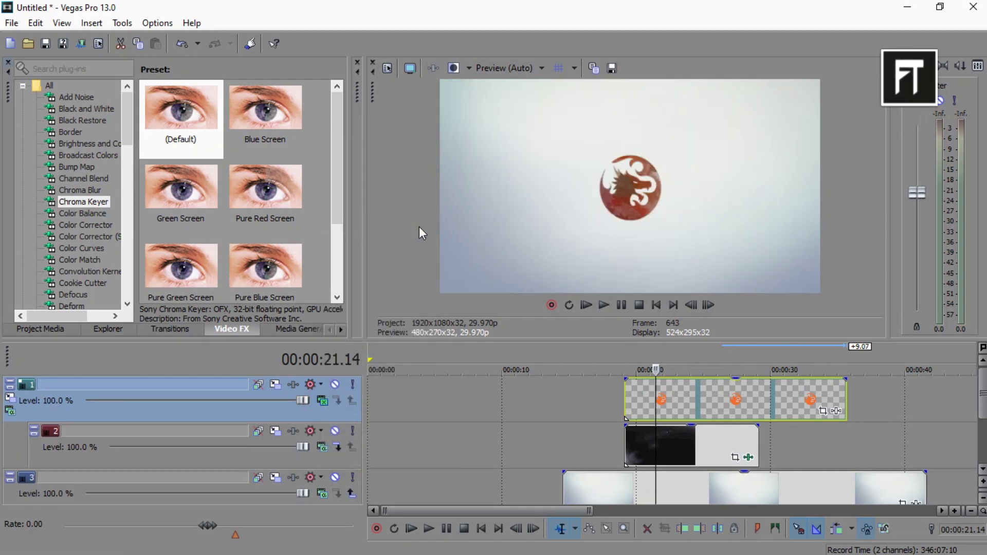
pyautogui.scroll(3, 730, 401)
pyautogui.click(585, 399)
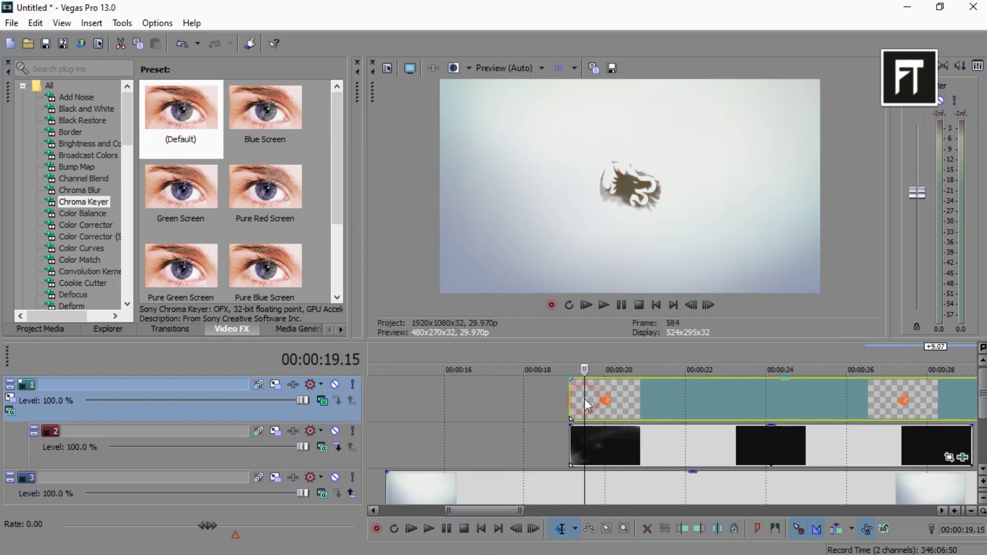
pyautogui.moveTo(585, 399); pyautogui.dragTo(579, 399)
pyautogui.scroll(-3, 650, 409)
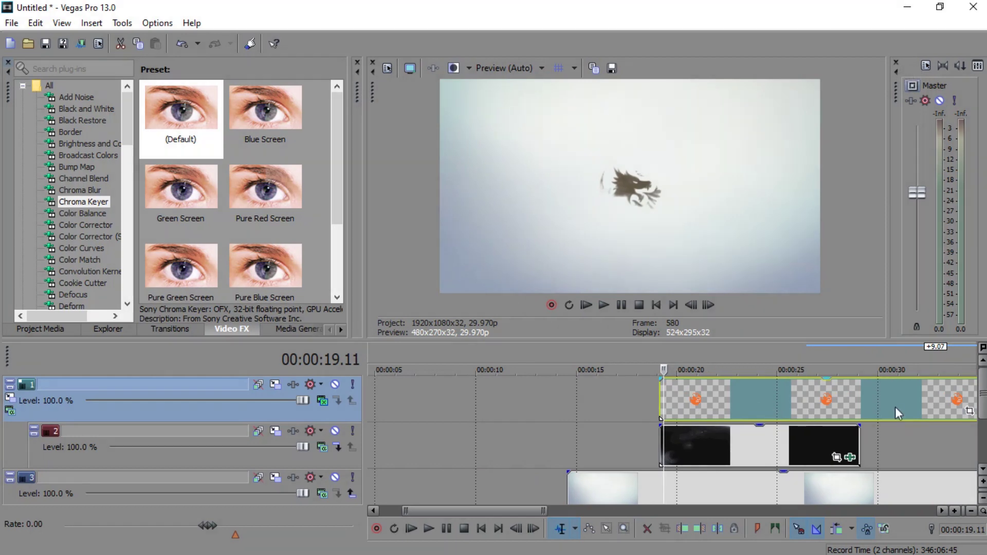
# Step: In the logo's Pan/Crop, enlarge the framing to 1,270.3 × 714.5 and rotate it to 36.5°
pyautogui.scroll(-1, 895, 407)
pyautogui.click(823, 411)
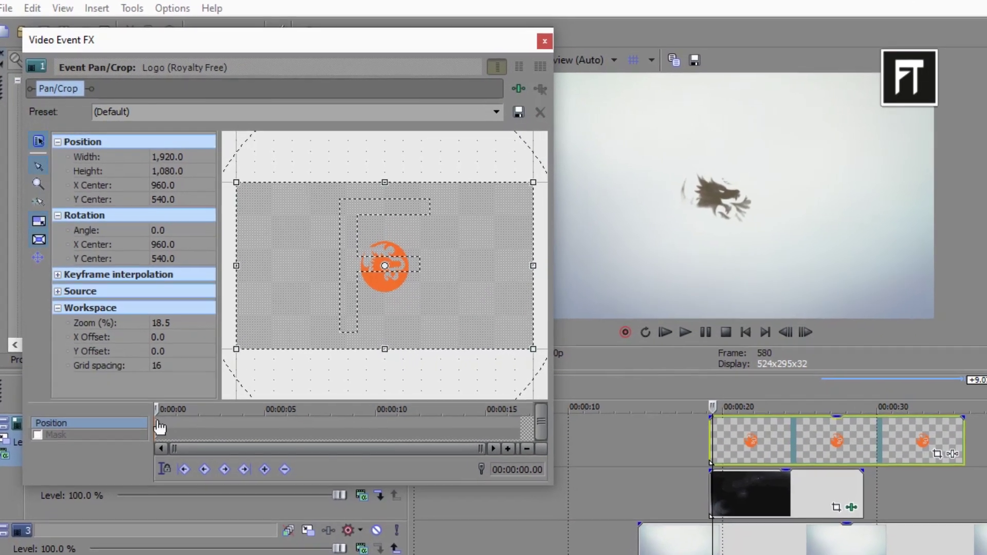
pyautogui.click(154, 405)
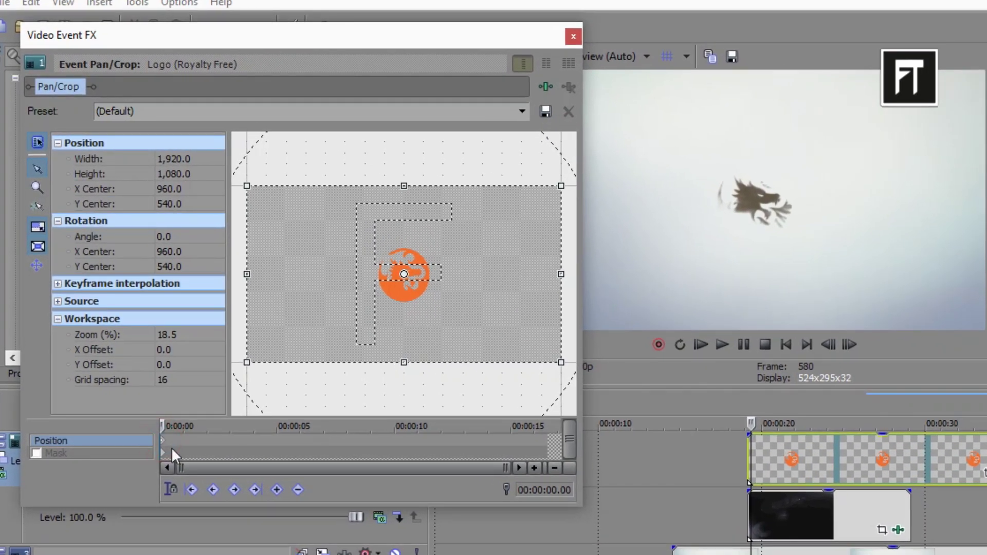
pyautogui.click(163, 440)
pyautogui.scroll(3, 761, 500)
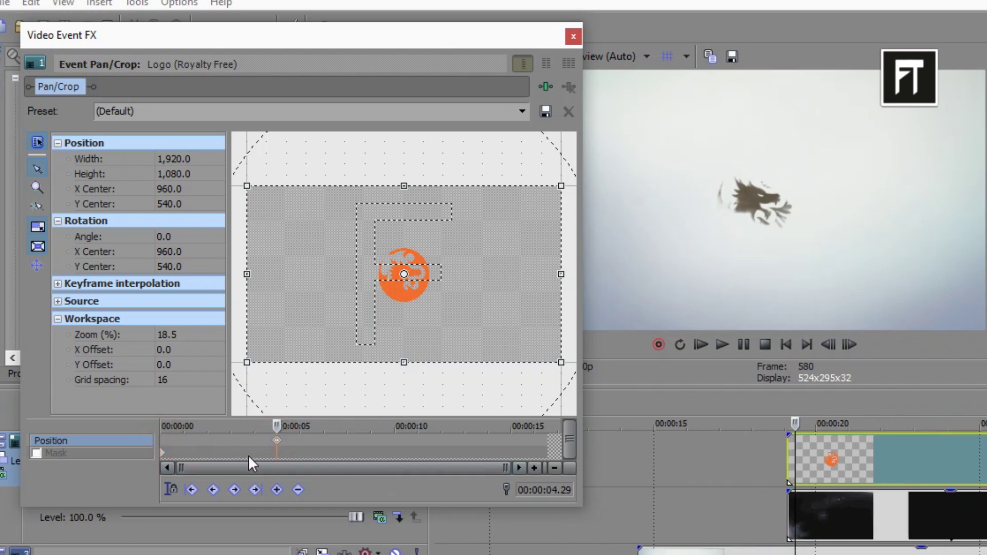
pyautogui.moveTo(170, 426); pyautogui.dragTo(105, 427)
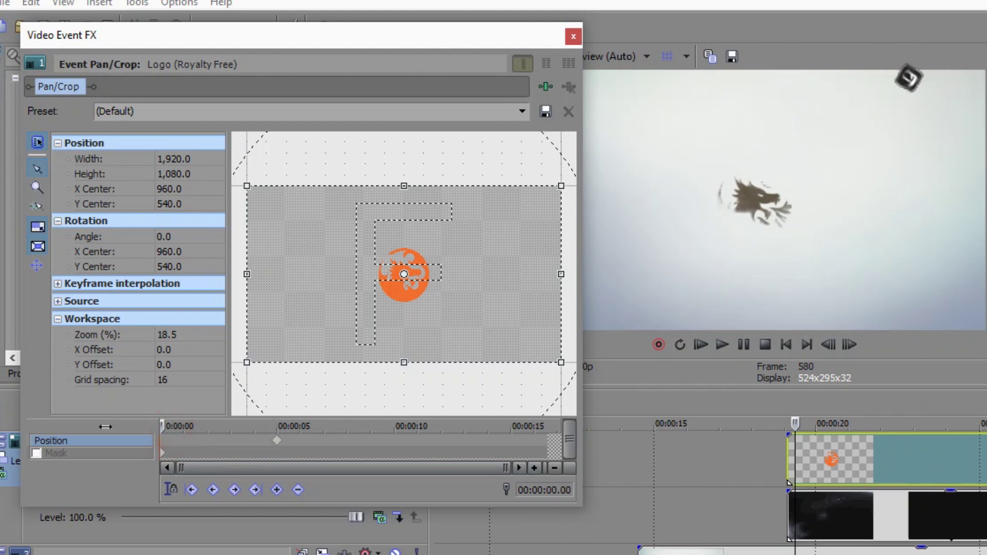
pyautogui.scroll(-4, 385, 373)
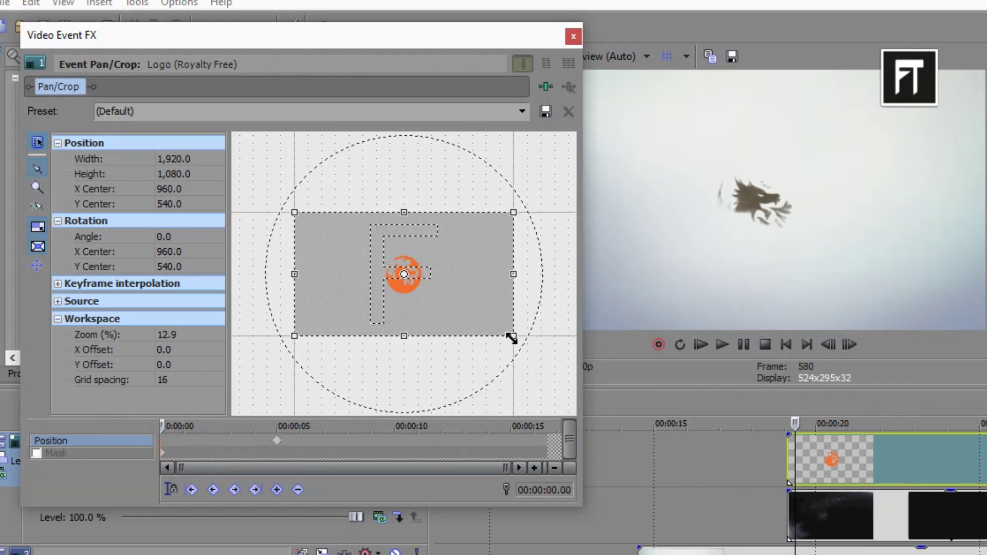
pyautogui.moveTo(513, 338); pyautogui.dragTo(476, 325)
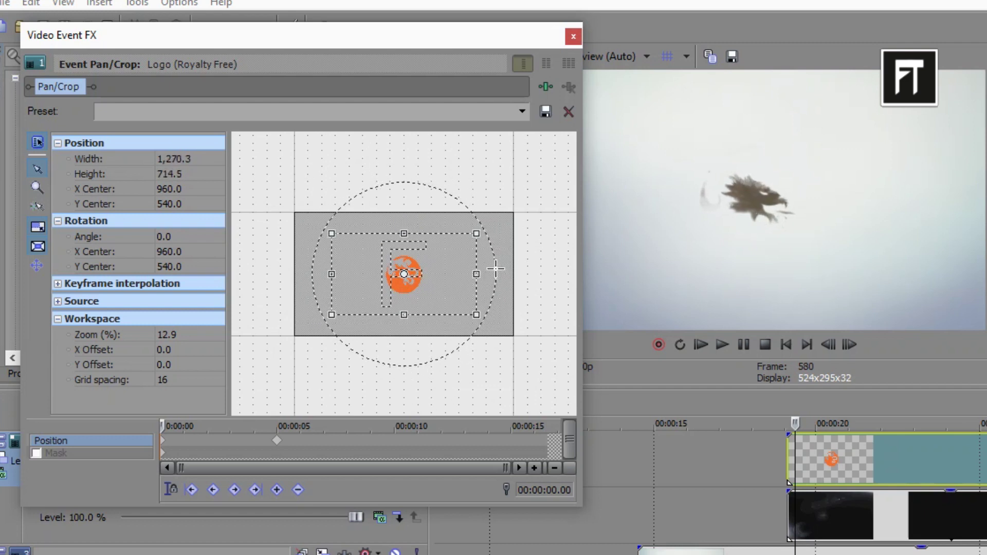
pyautogui.moveTo(492, 267); pyautogui.dragTo(474, 319)
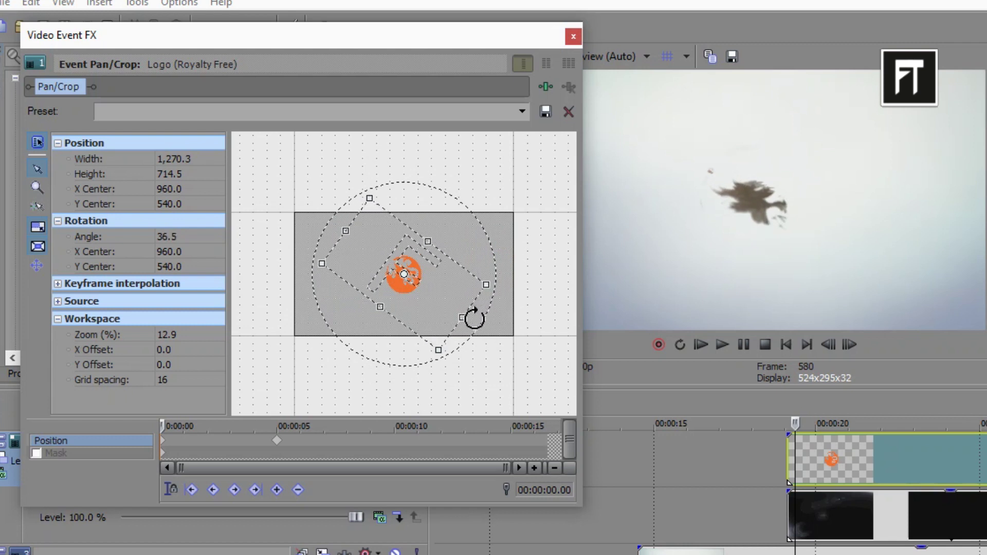
# Step: Give the logo event a fade-in at its start and play back the reveal
pyautogui.click(787, 456)
pyautogui.moveTo(786, 431); pyautogui.dragTo(829, 450)
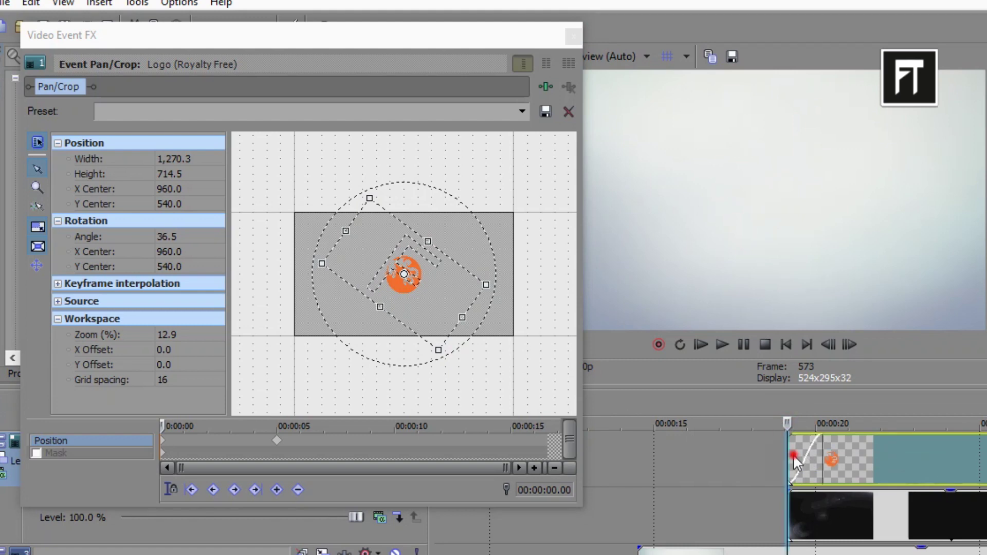
pyautogui.click(573, 35)
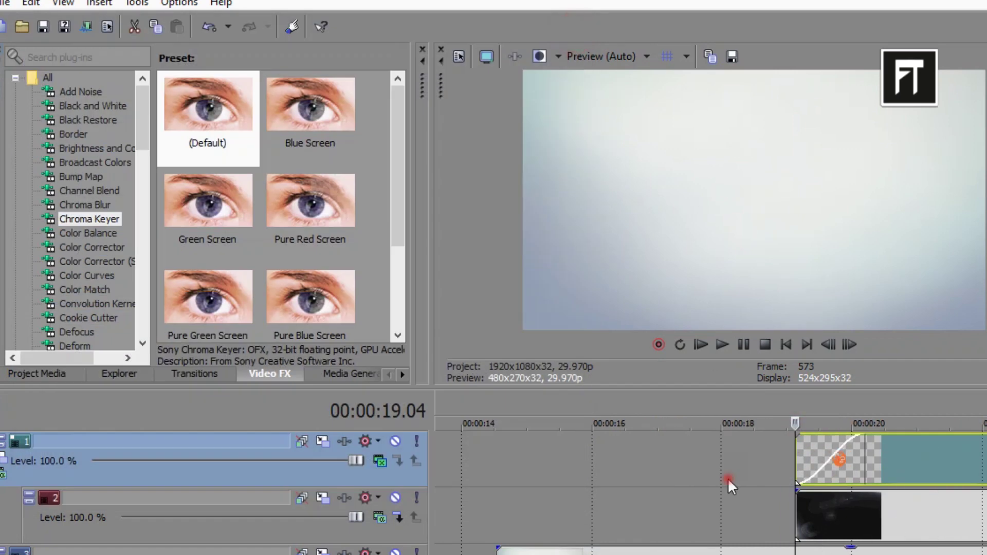
pyautogui.press('space')
pyautogui.scroll(-5, 952, 474)
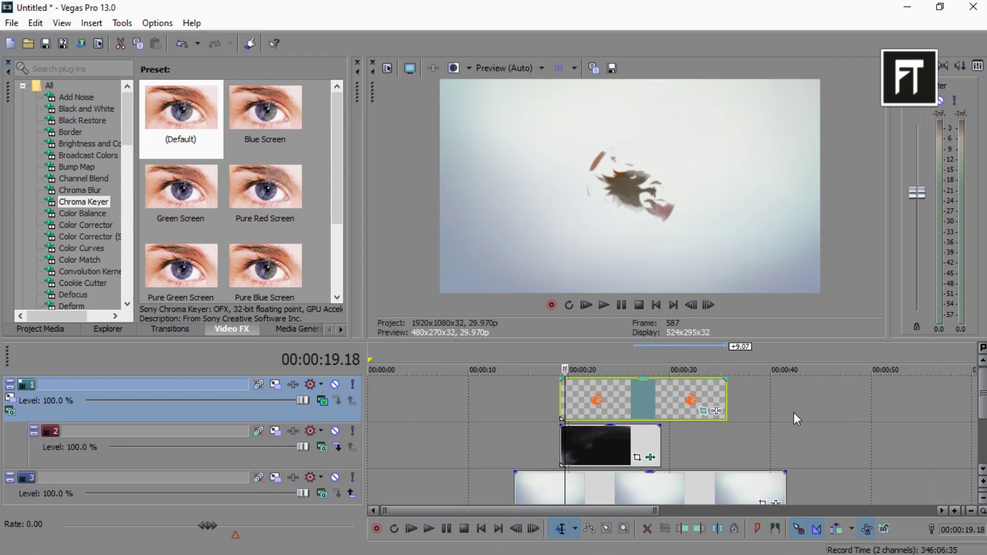
# Step: Tighten the logo's Pan/Crop framing to 1,077.6 × 606.2 and scrub to check the reveal
pyautogui.click(704, 411)
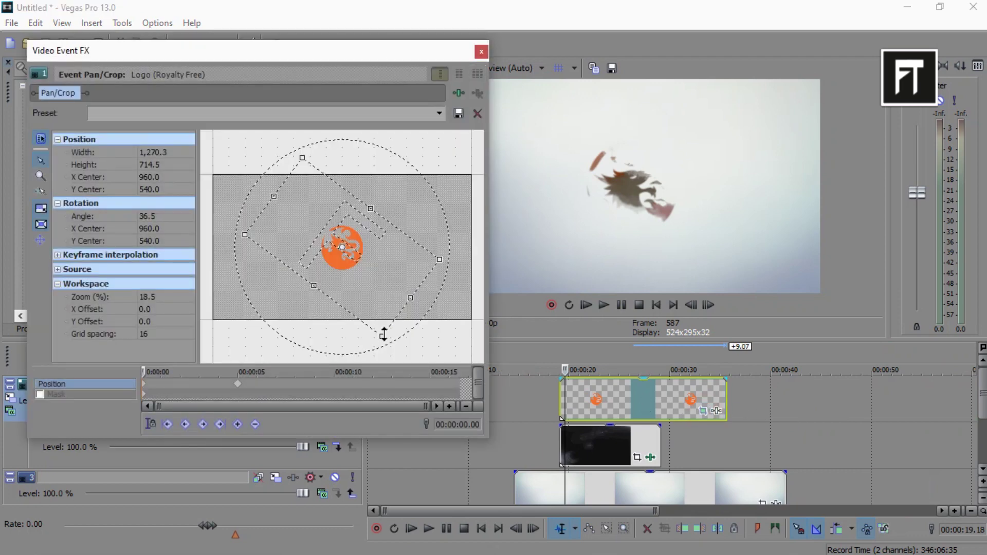
pyautogui.moveTo(384, 334); pyautogui.dragTo(386, 327)
pyautogui.scroll(3, 565, 398)
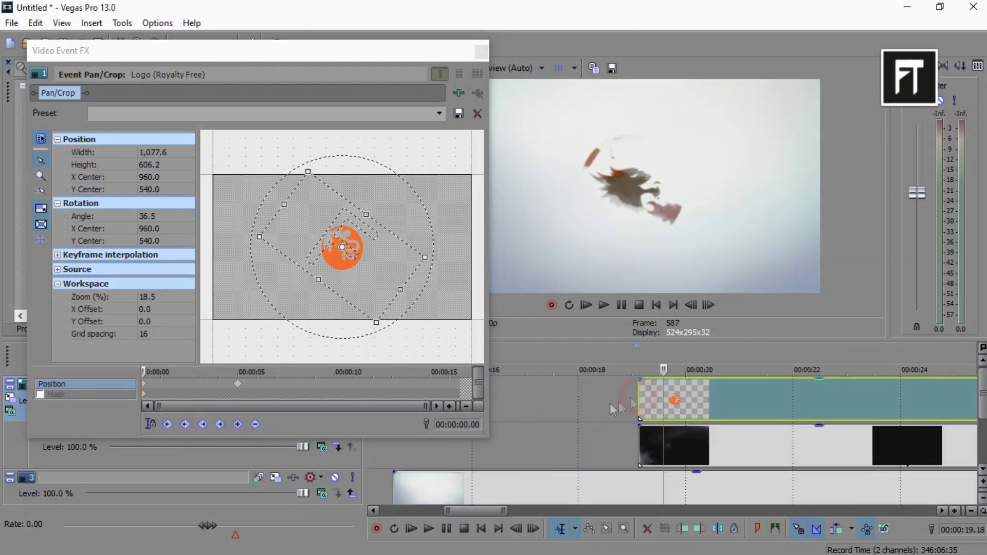
pyautogui.click(624, 394)
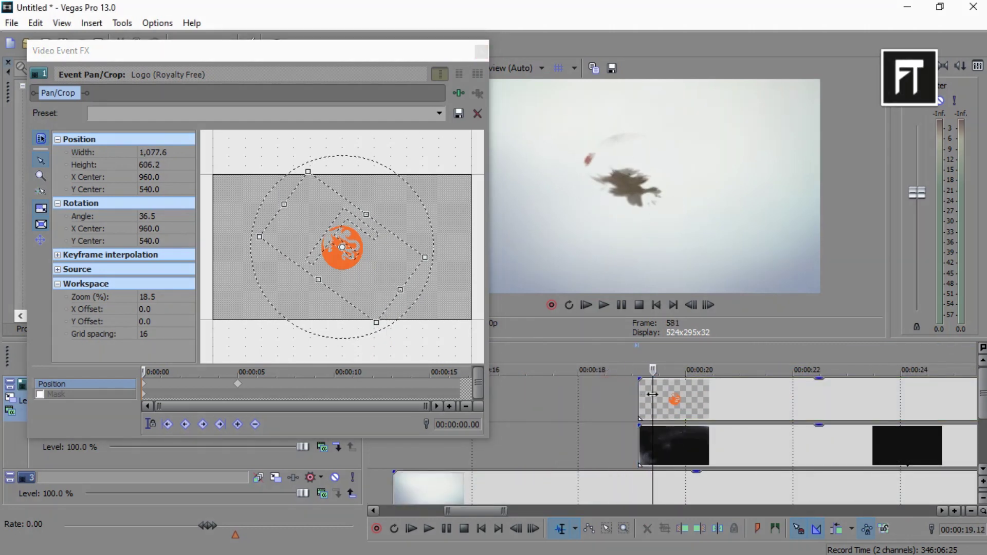
pyautogui.moveTo(655, 395); pyautogui.dragTo(644, 396)
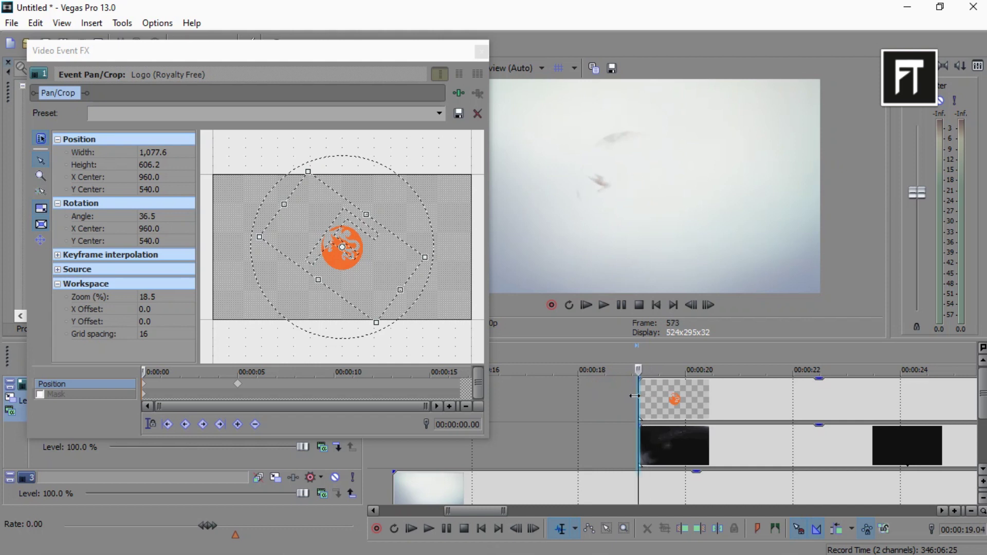
pyautogui.moveTo(650, 396); pyautogui.dragTo(842, 418)
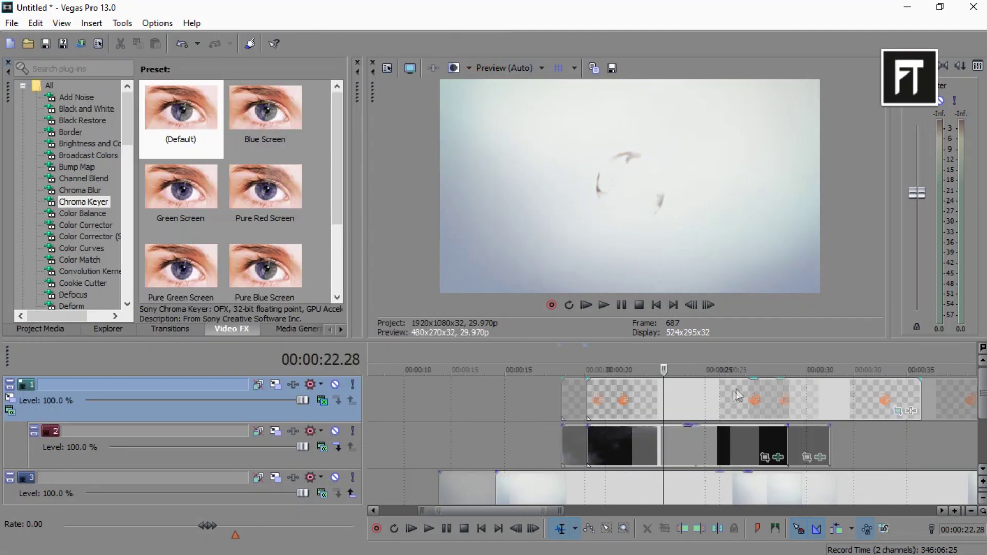
# Step: Copy the logo event
pyautogui.rightClick(712, 393)
pyautogui.click(739, 207)
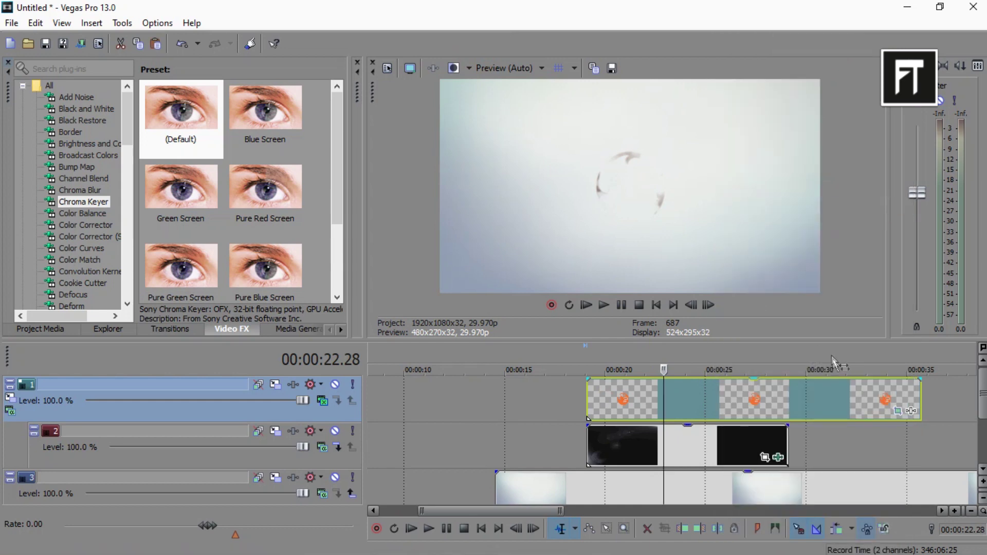
pyautogui.scroll(-5, 812, 381)
# Step: Add a new top video track and paste the copied logo event onto it
pyautogui.rightClick(792, 396)
pyautogui.click(833, 267)
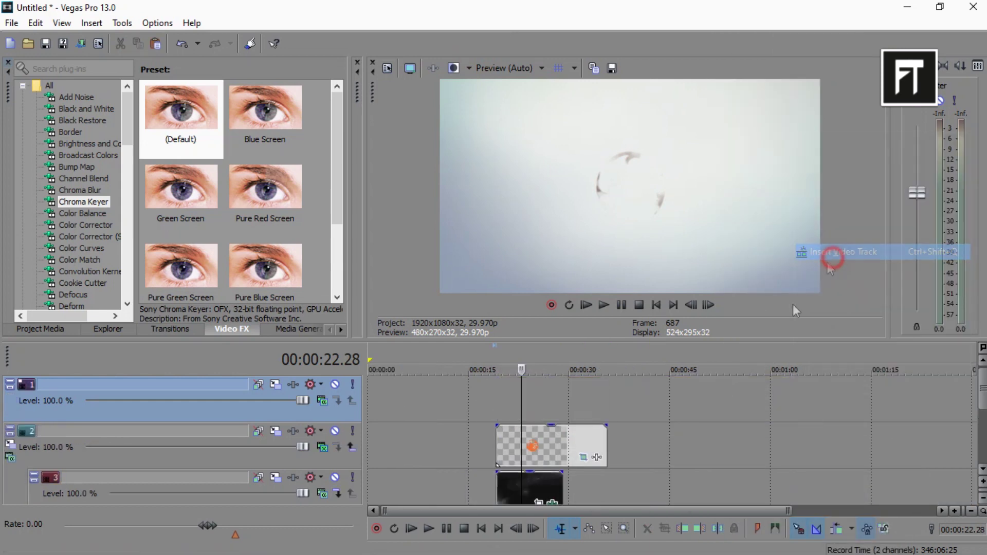
pyautogui.scroll(3, 730, 387)
pyautogui.rightClick(667, 409)
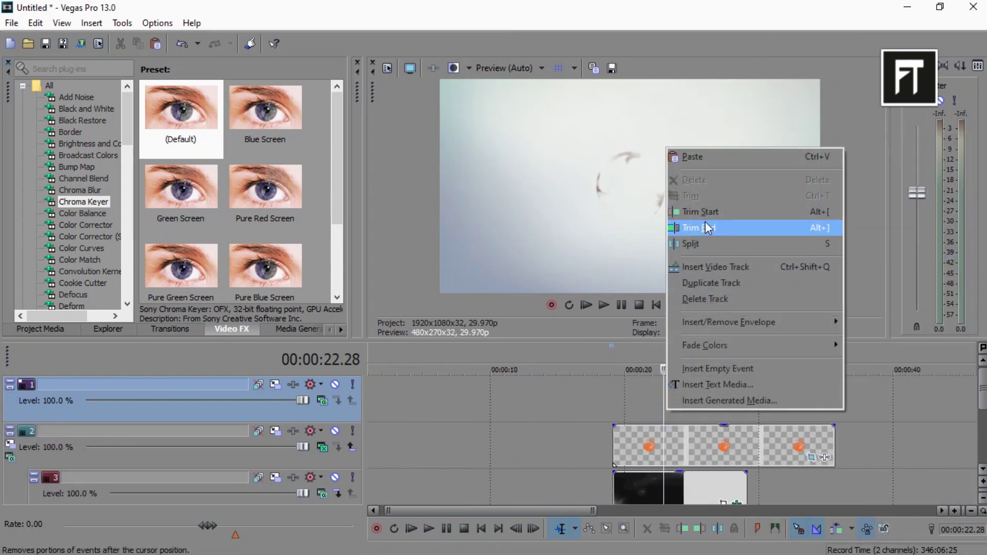
pyautogui.click(692, 158)
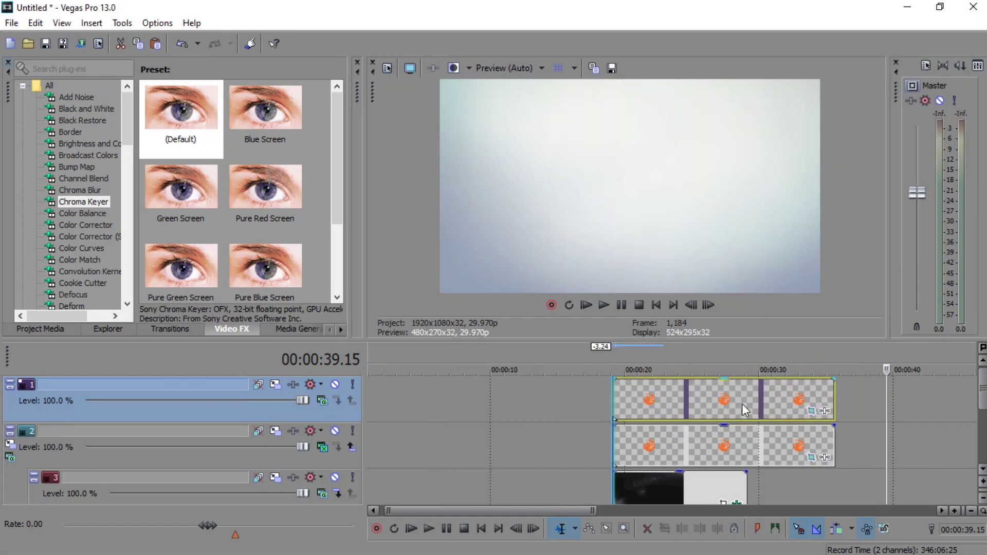
# Step: Give the pasted logo a fade-in of about nine seconds, ending near 00:00:09.07
pyautogui.moveTo(612, 380); pyautogui.dragTo(742, 392)
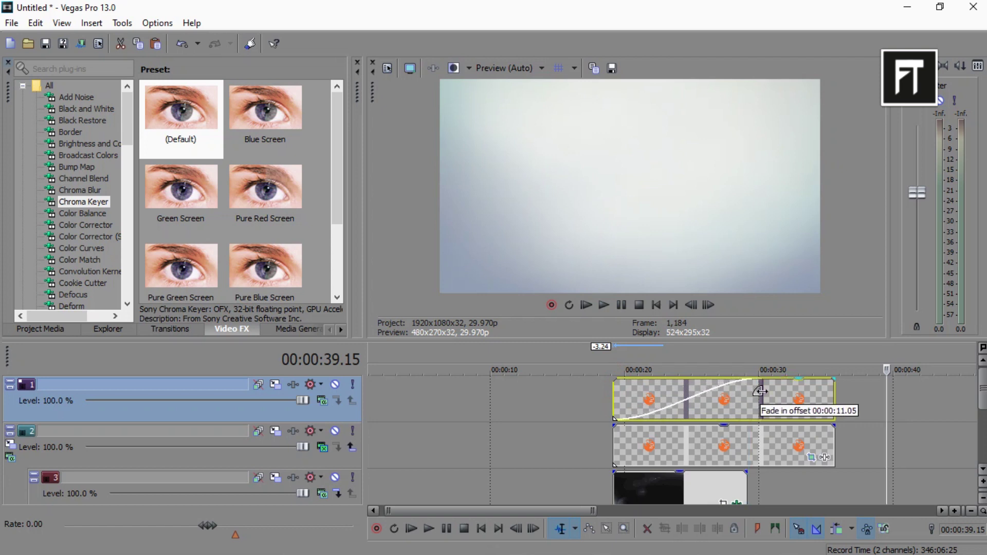
pyautogui.click(631, 403)
pyautogui.scroll(6, 591, 400)
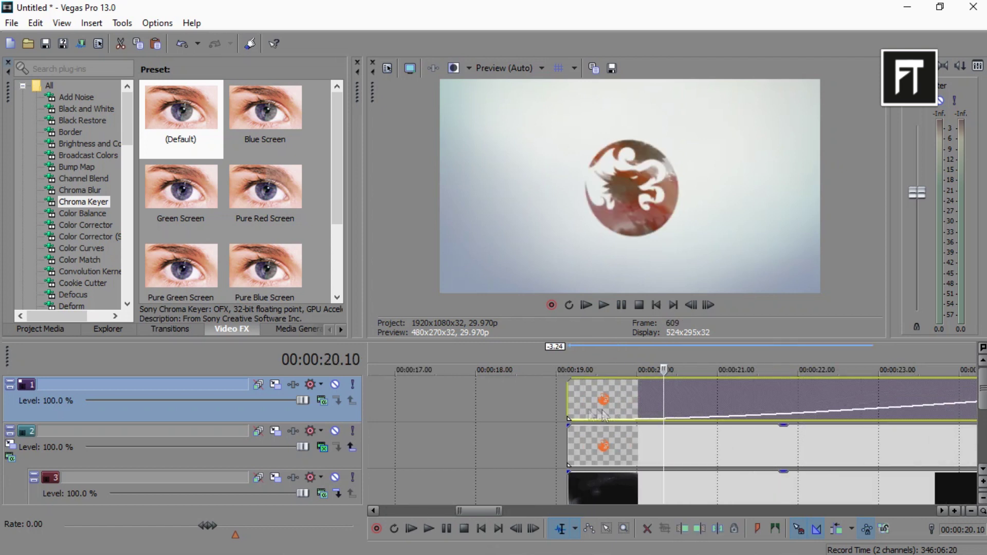
pyautogui.click(570, 398)
pyautogui.moveTo(584, 397); pyautogui.dragTo(911, 411)
pyautogui.scroll(-3, 851, 419)
pyautogui.scroll(-3, 851, 419)
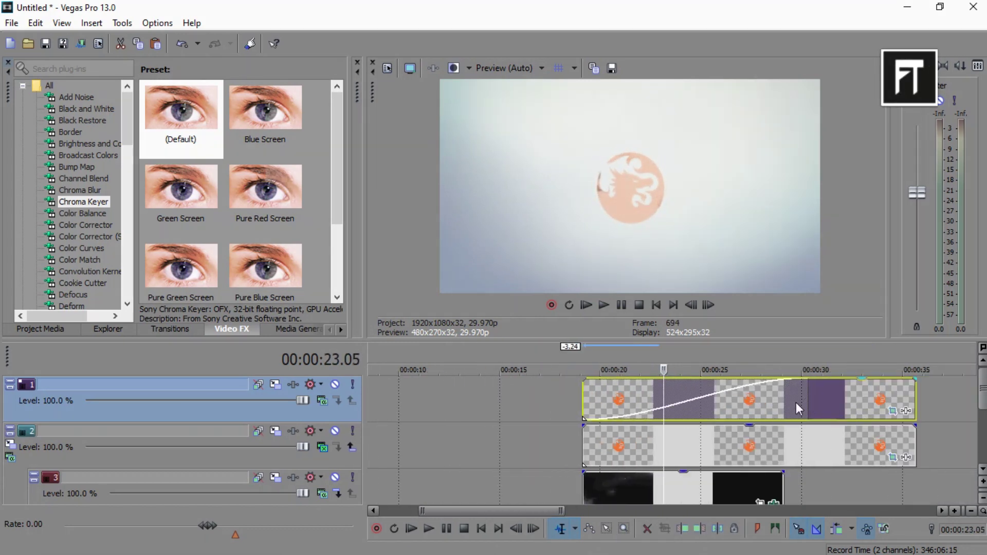
pyautogui.moveTo(785, 400); pyautogui.dragTo(763, 399)
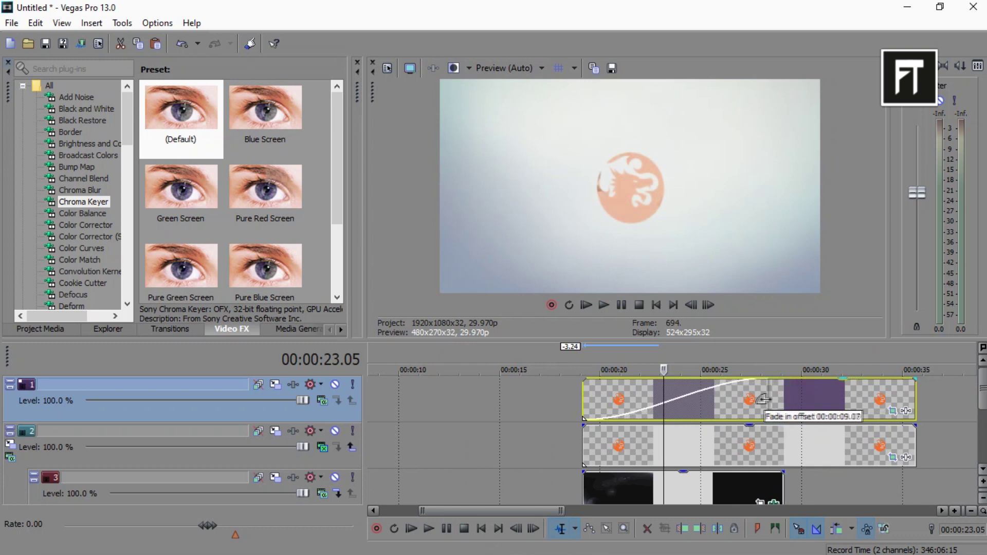
pyautogui.moveTo(664, 405); pyautogui.dragTo(585, 407)
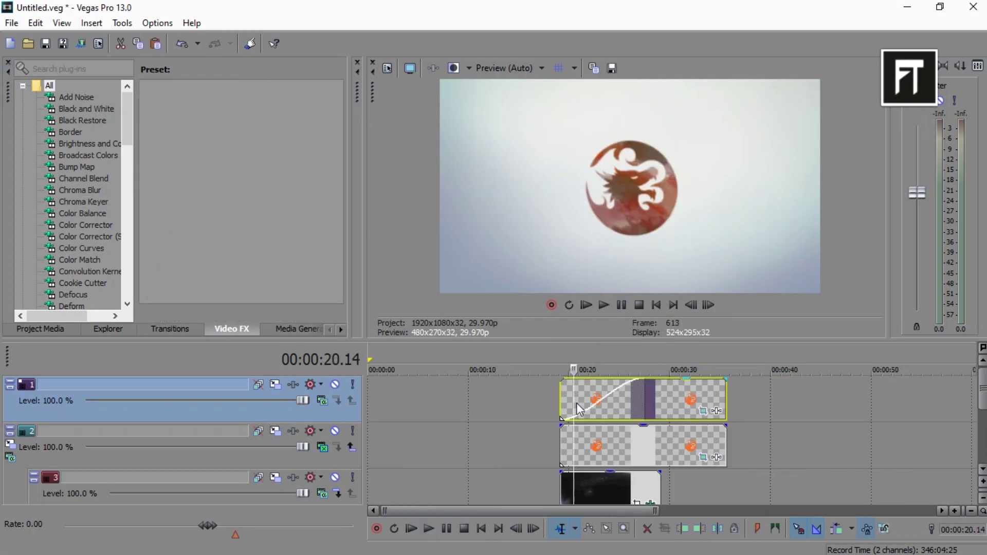
pyautogui.click(575, 400)
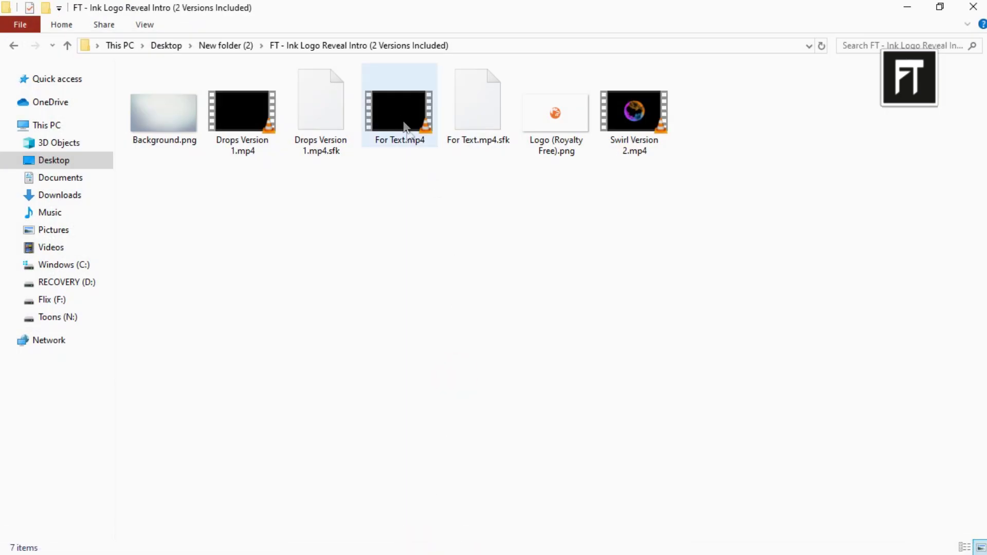
# Step: Add For Text.mp4 above the logo and delete its audio track
pyautogui.moveTo(405, 128); pyautogui.dragTo(598, 397)
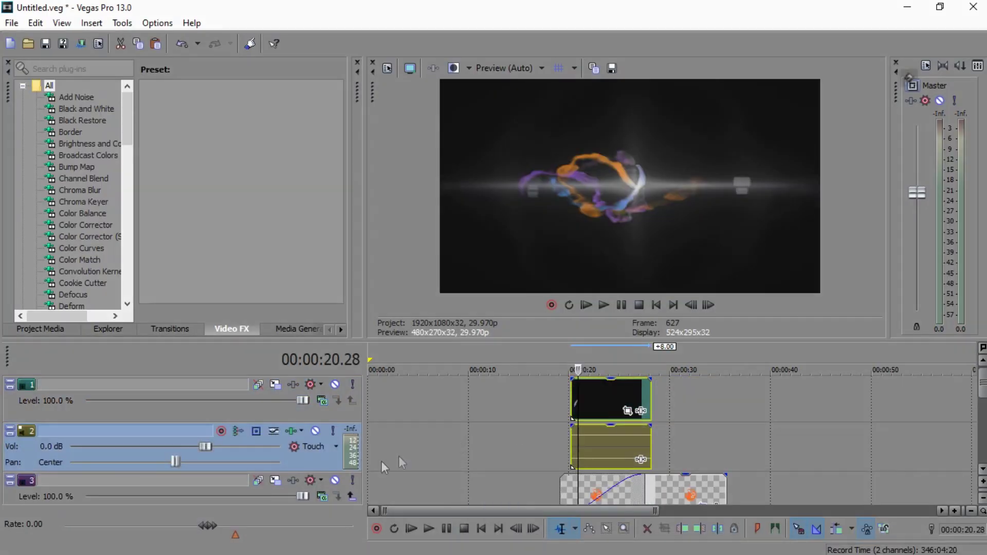
pyautogui.rightClick(337, 465)
pyautogui.click(391, 204)
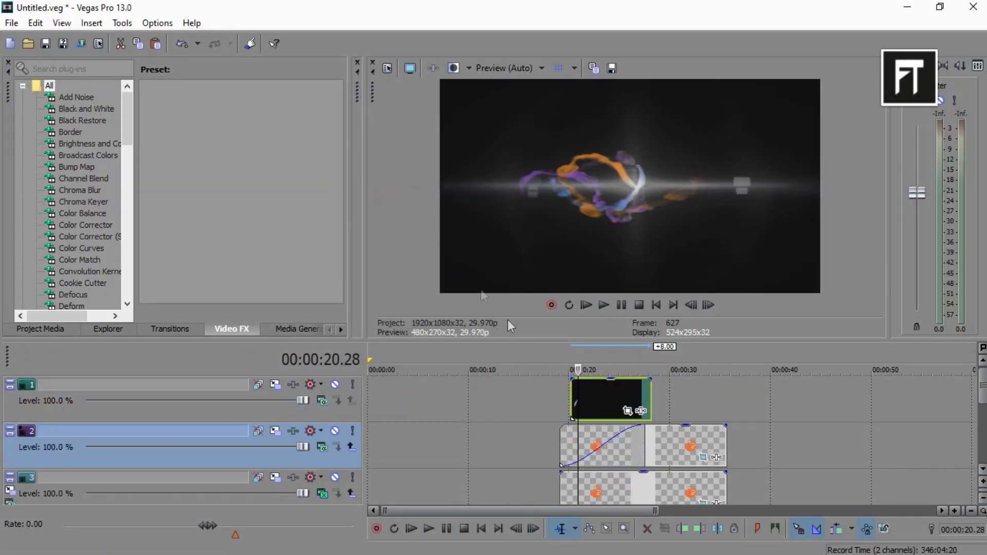
pyautogui.scroll(3, 617, 402)
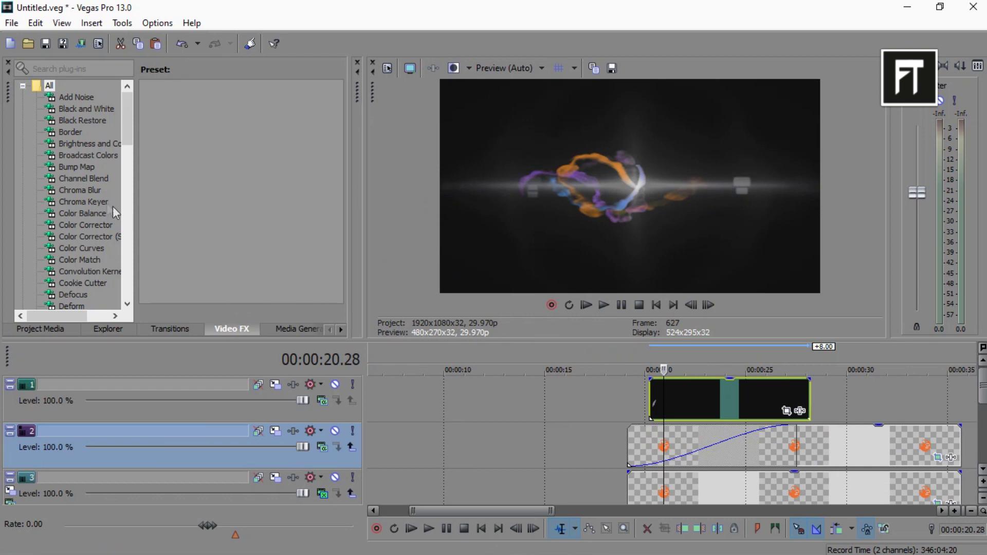
# Step: Apply Chroma Keyer (Default) to the For Text clip, sampling black as the key colour
pyautogui.click(97, 201)
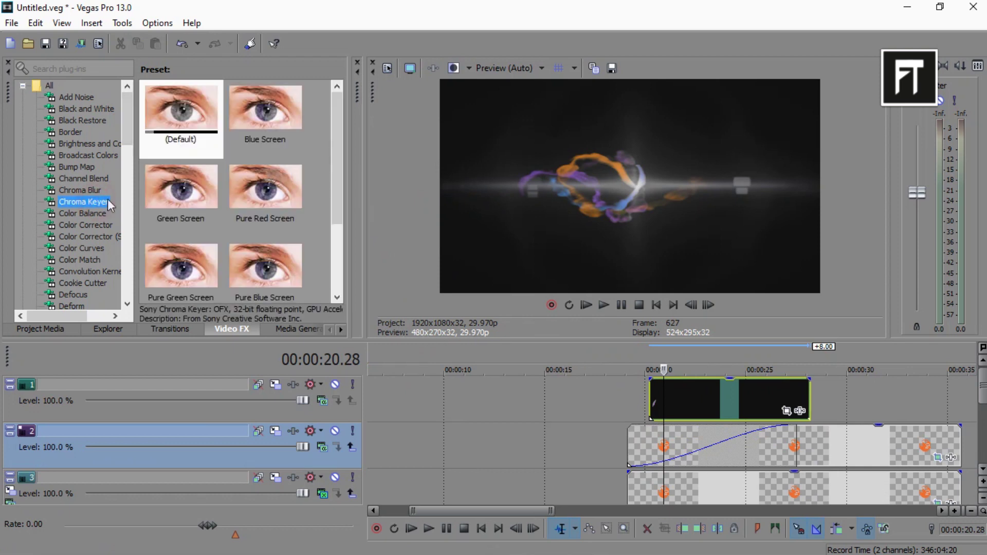
pyautogui.click(195, 113)
pyautogui.moveTo(658, 387); pyautogui.dragTo(657, 384)
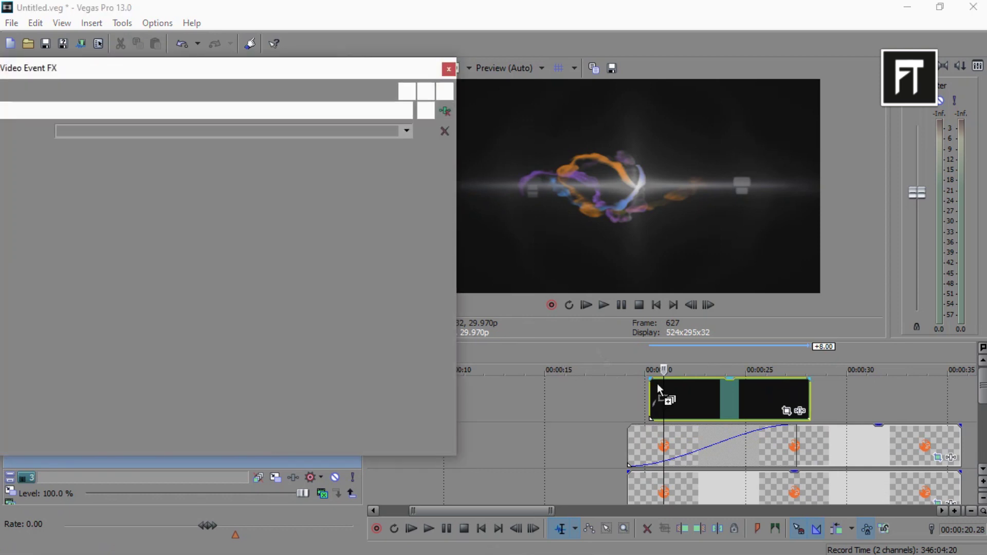
pyautogui.click(123, 176)
pyautogui.click(118, 195)
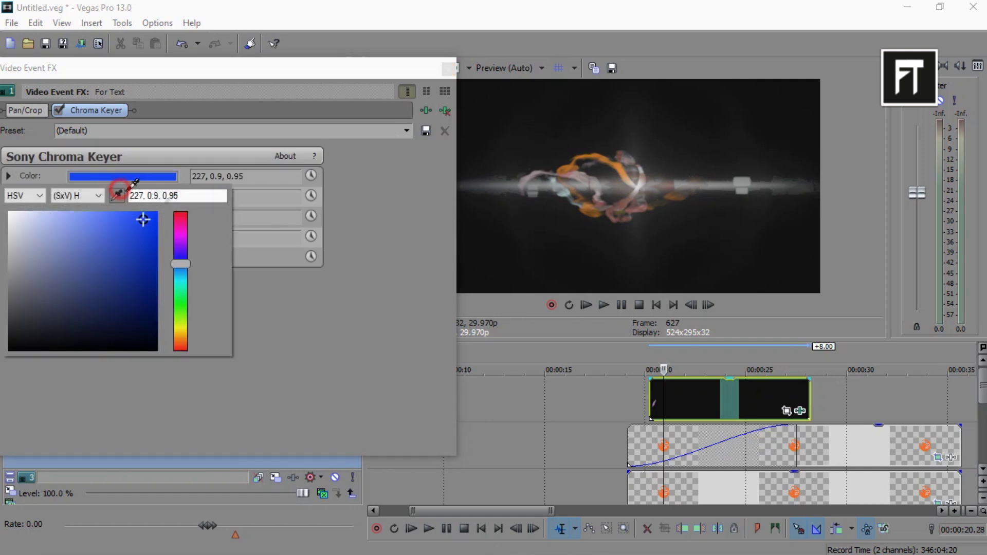
pyautogui.click(701, 399)
pyautogui.click(655, 6)
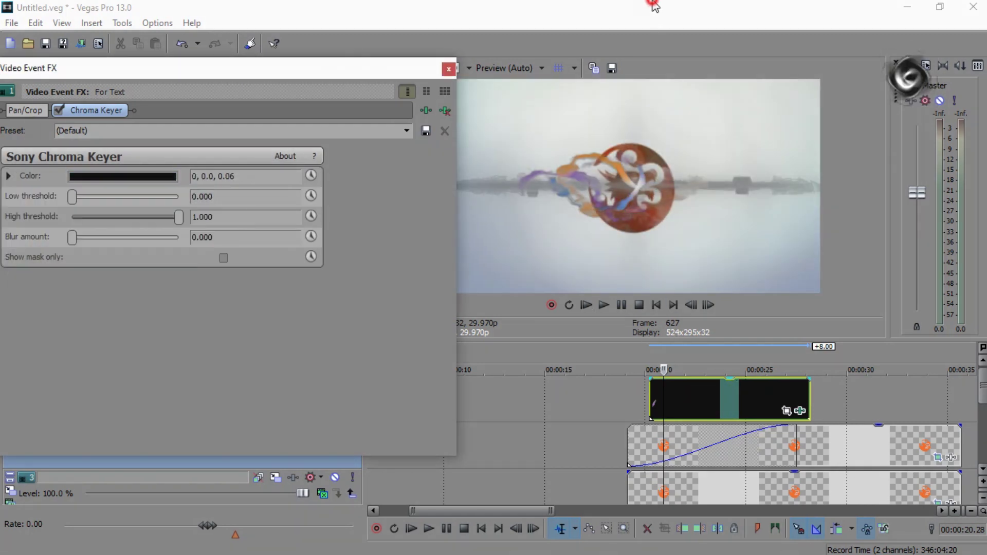
pyautogui.click(450, 68)
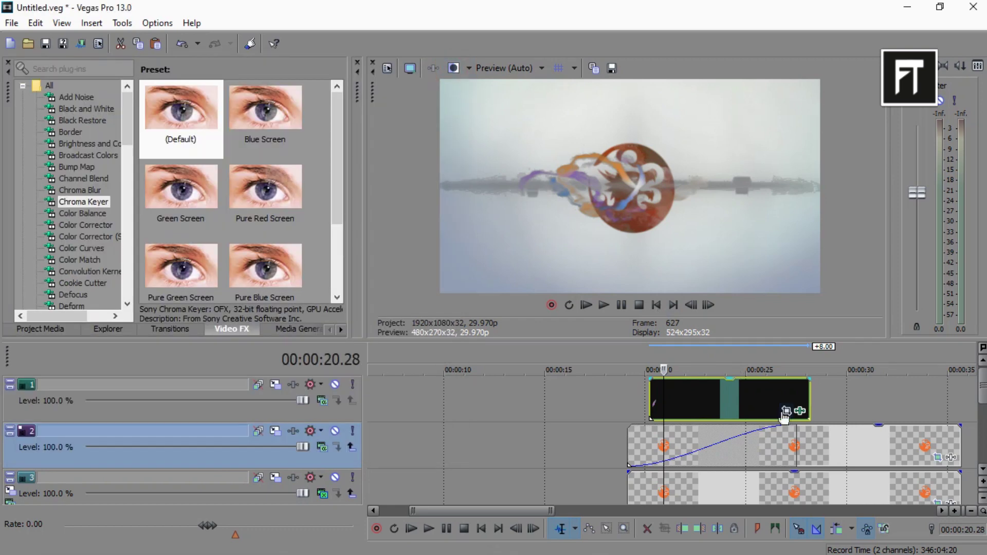
pyautogui.rightClick(854, 409)
# Step: Add a new top track holding a (Legacy) Text event for the DRAGON title
pyautogui.click(867, 259)
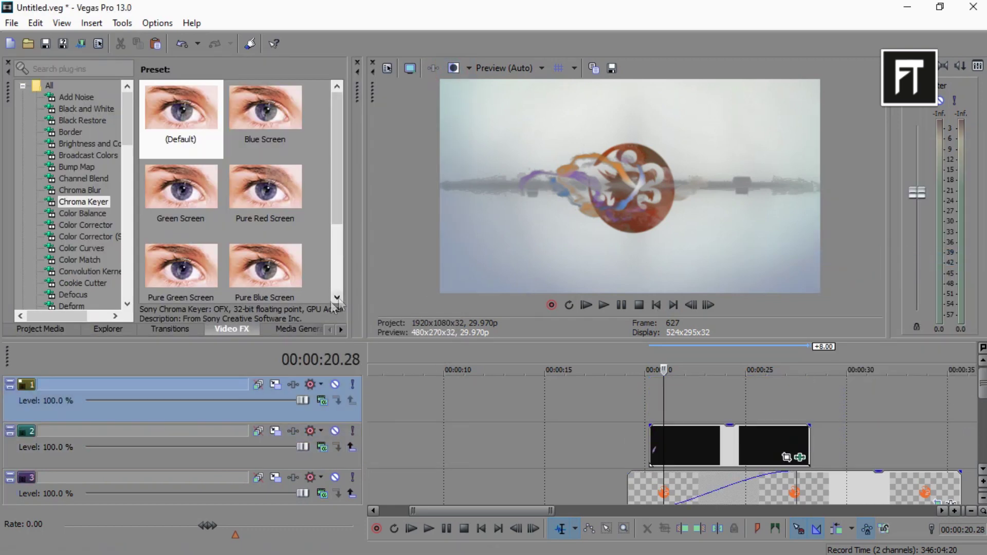
pyautogui.click(297, 329)
pyautogui.click(103, 202)
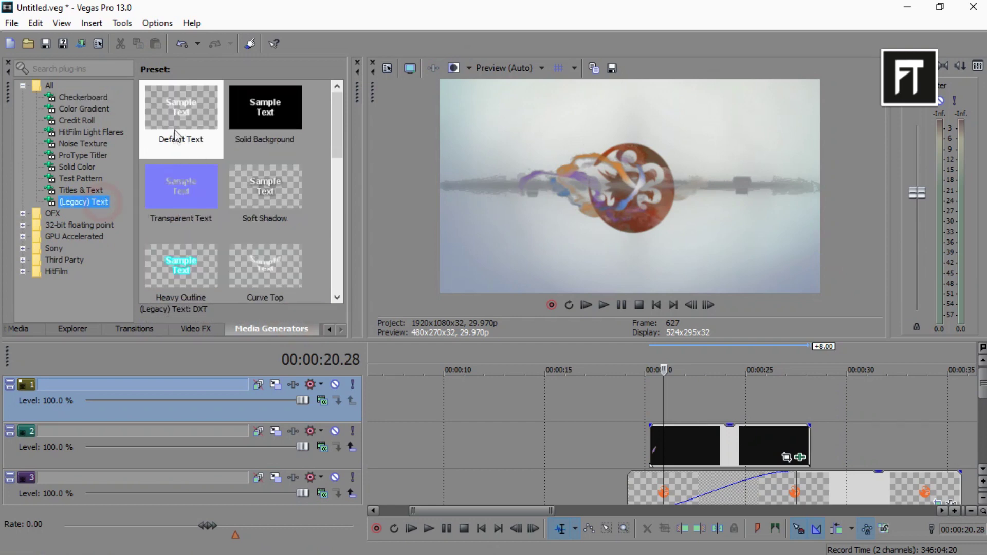
pyautogui.moveTo(181, 118); pyautogui.dragTo(487, 308)
pyautogui.moveTo(652, 402); pyautogui.dragTo(653, 401)
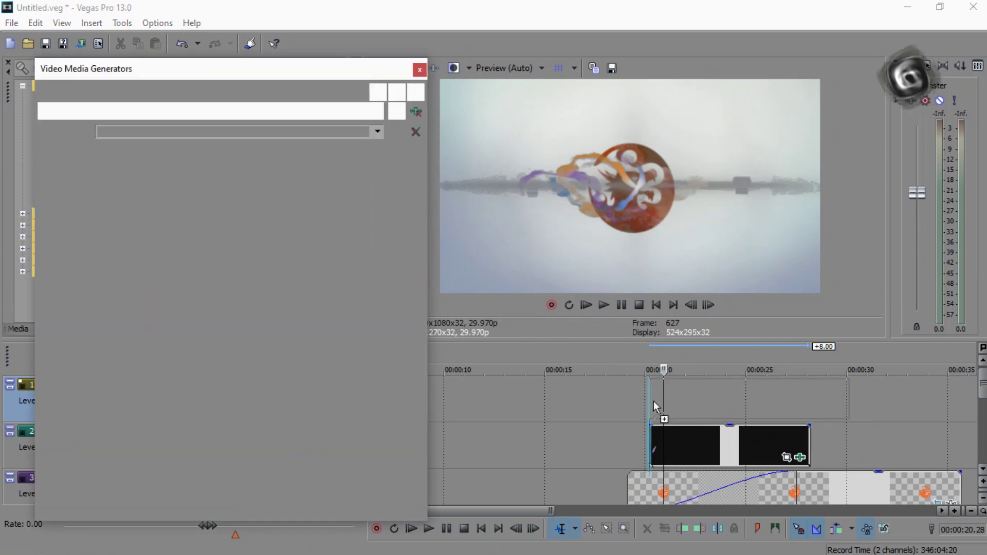
pyautogui.scroll(-2, 304, 293)
pyautogui.hotkey('ctrl', 'a')
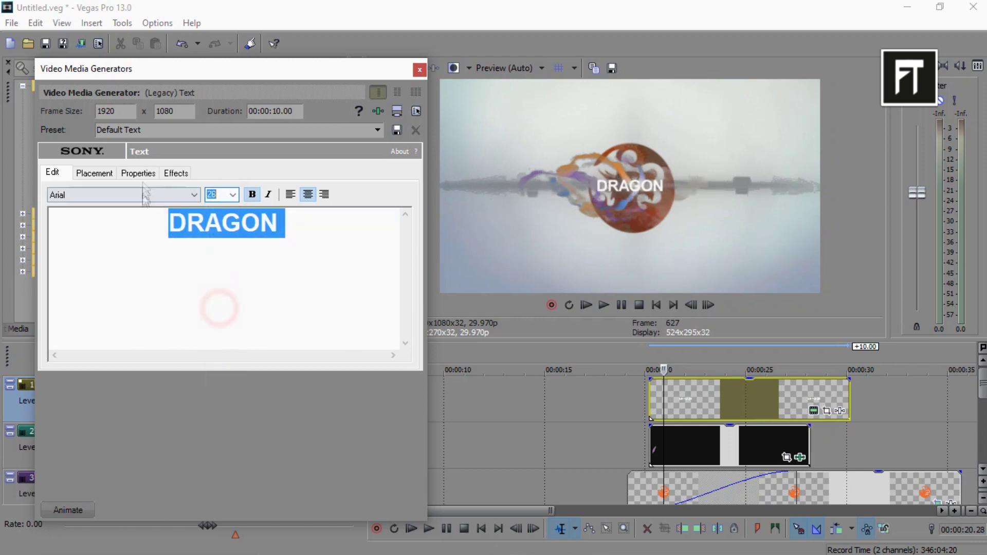
# Step: Widen the DRAGON letter spacing, set Placement Y 0.639, and colour it 16,16,16 with alpha 181
pyautogui.click(138, 173)
pyautogui.moveTo(138, 322); pyautogui.dragTo(158, 322)
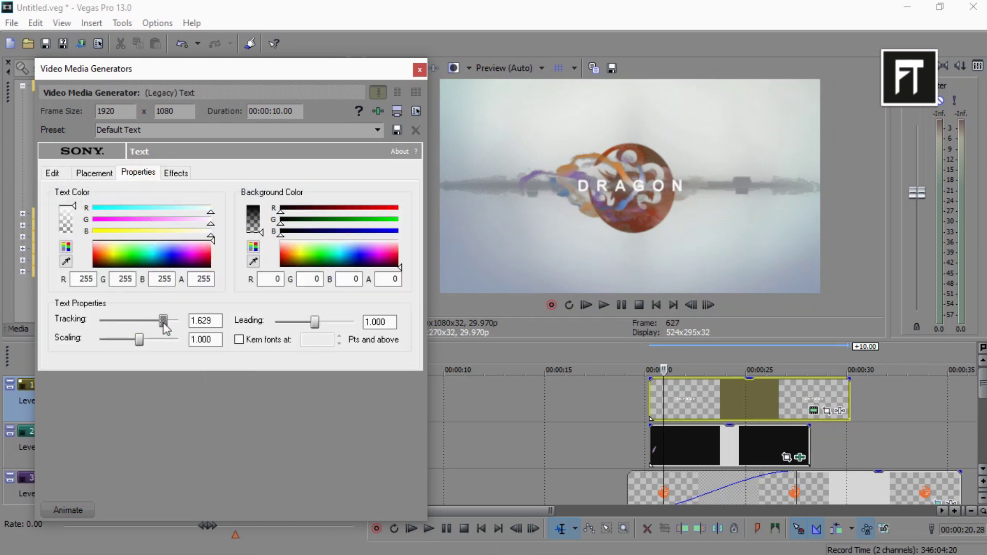
pyautogui.click(88, 174)
pyautogui.moveTo(134, 289); pyautogui.dragTo(134, 320)
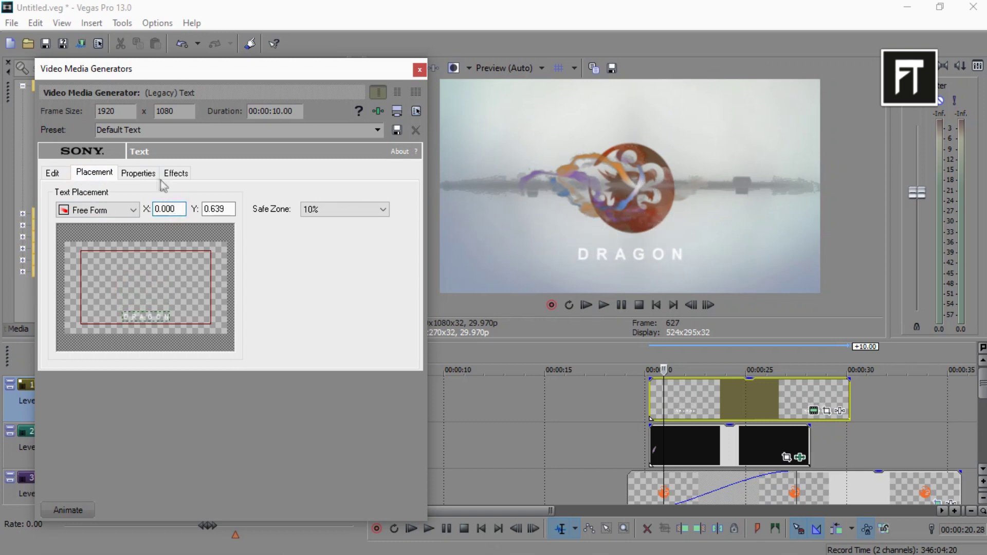
pyautogui.click(139, 172)
pyautogui.click(146, 265)
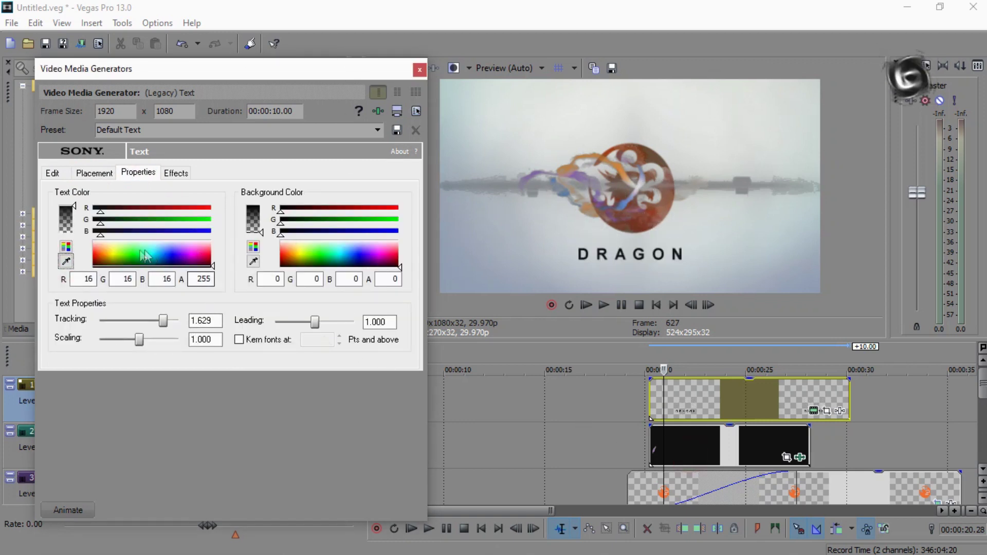
pyautogui.moveTo(76, 215); pyautogui.dragTo(76, 218)
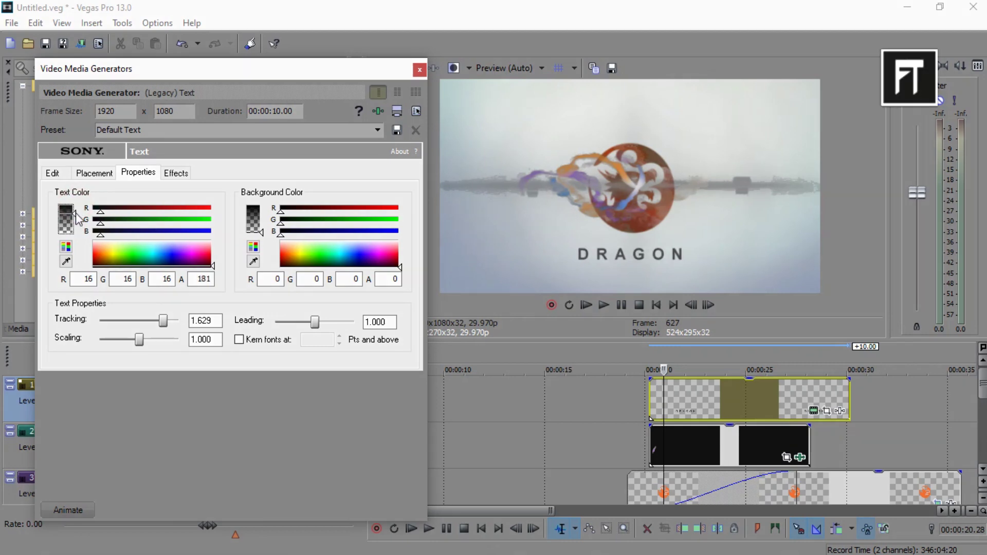
pyautogui.click(420, 71)
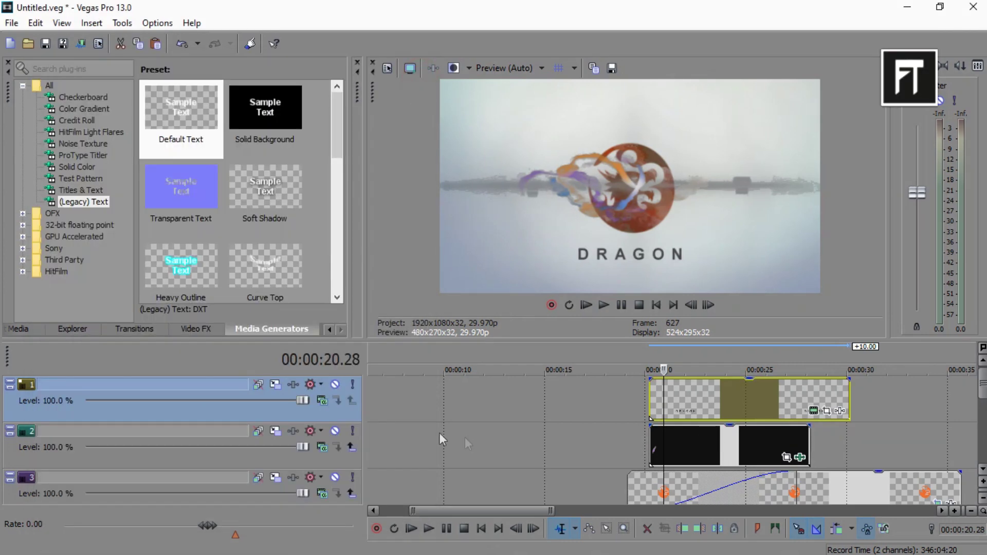
# Step: Make the For Text track a compositing child and shift and resize its Pan/Crop framing over the title
pyautogui.click(352, 447)
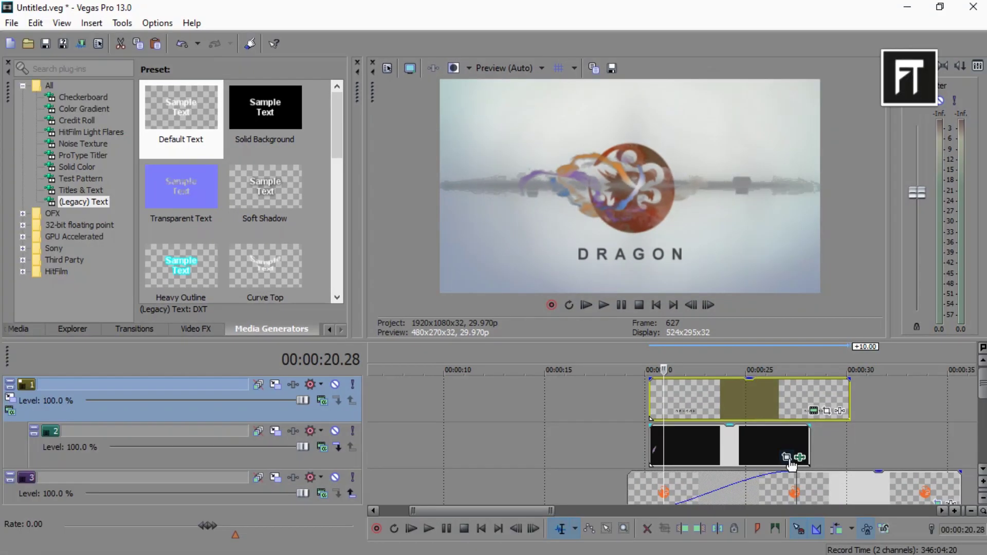
pyautogui.click(788, 460)
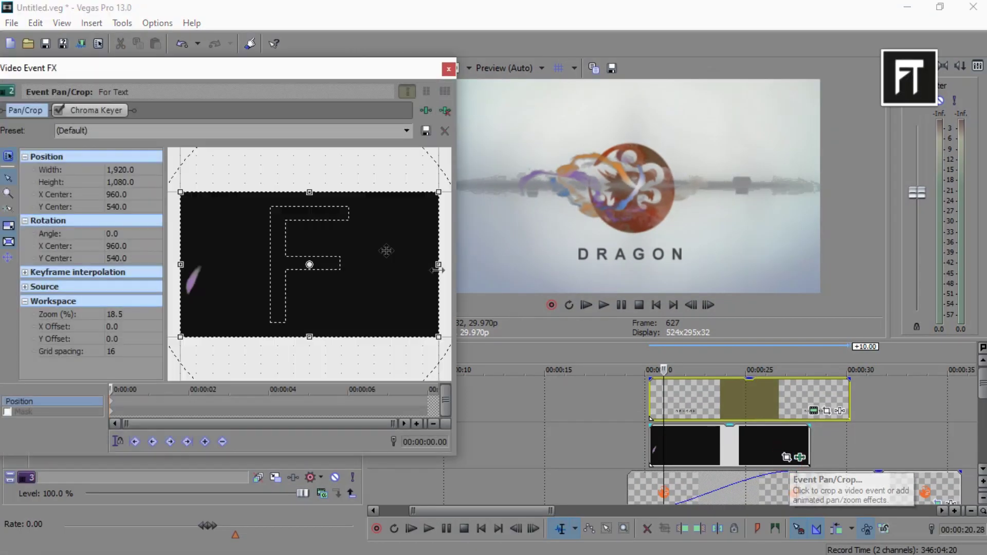
pyautogui.moveTo(334, 257); pyautogui.dragTo(314, 220)
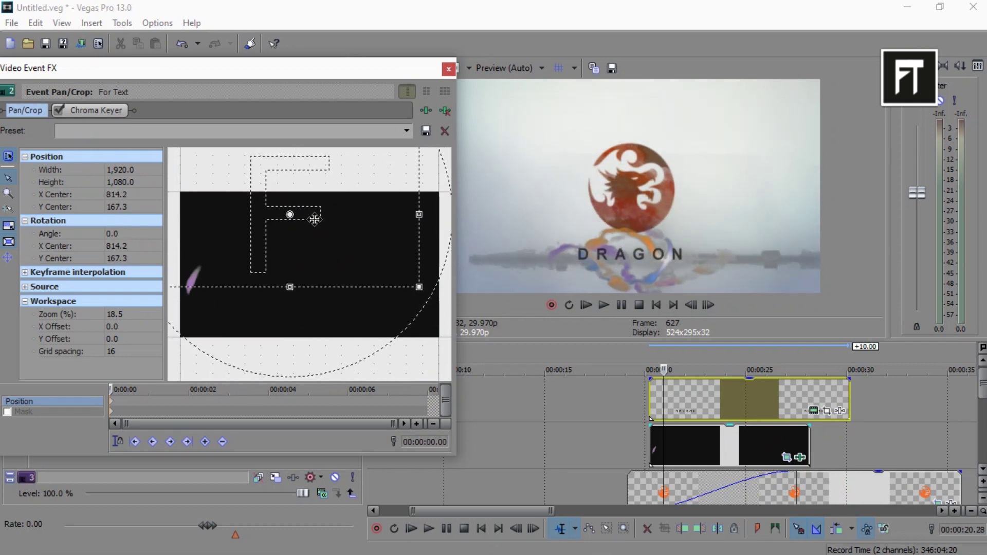
pyautogui.moveTo(416, 285); pyautogui.dragTo(392, 271)
pyautogui.press('Escape')
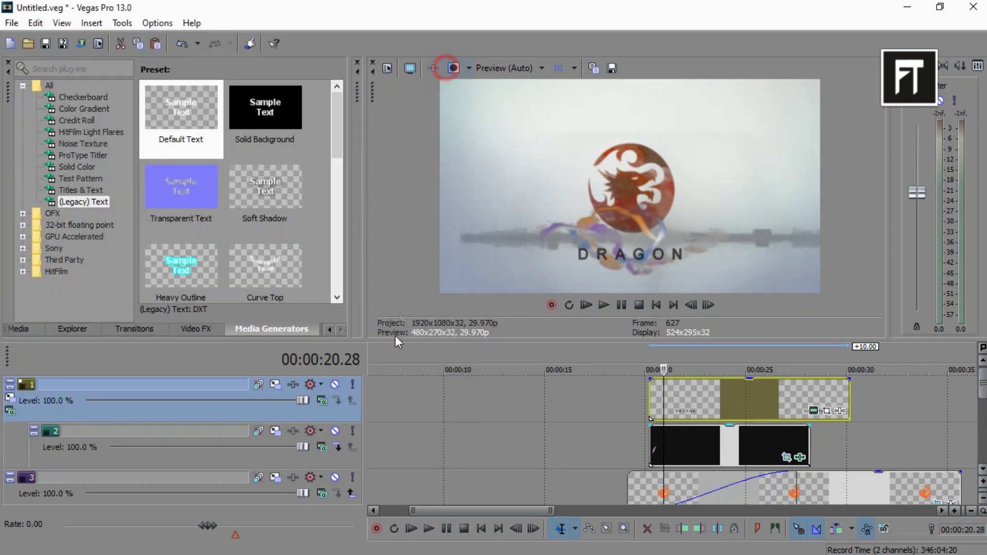
# Step: Set track 1 to Multiply (Mask) compositing and scrub forward to preview the text reveal
pyautogui.click(323, 400)
pyautogui.click(360, 221)
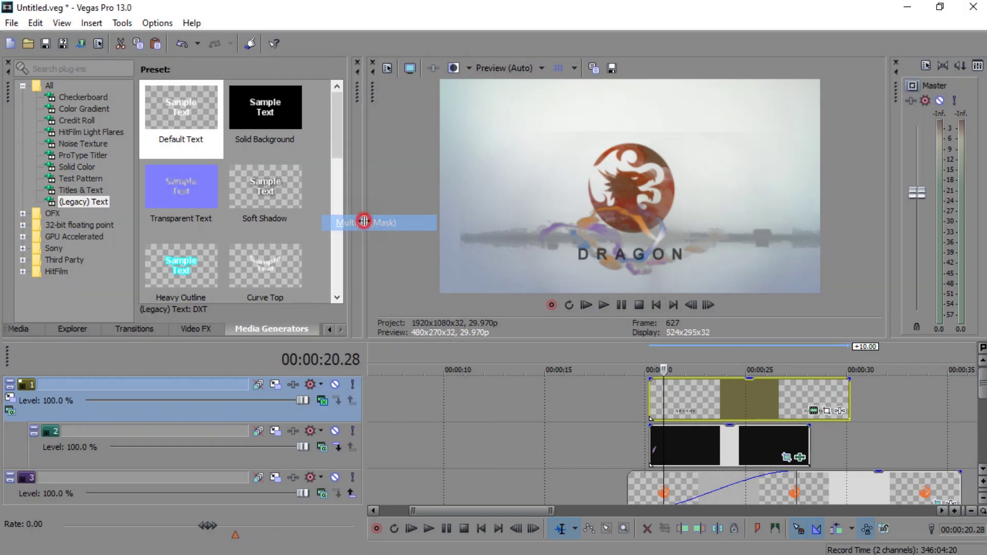
pyautogui.scroll(3, 714, 421)
pyautogui.click(602, 402)
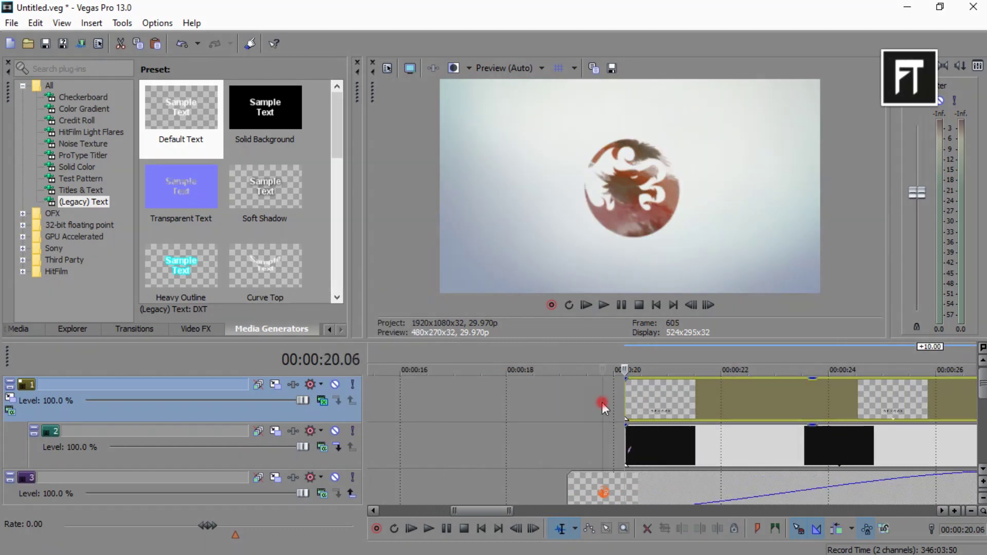
pyautogui.click(637, 398)
pyautogui.moveTo(639, 399); pyautogui.dragTo(780, 413)
pyautogui.rightClick(783, 443)
# Step: Trim the mask clip's end at the playhead, reverse it, and preview the reveal from about 19 s
pyautogui.click(808, 300)
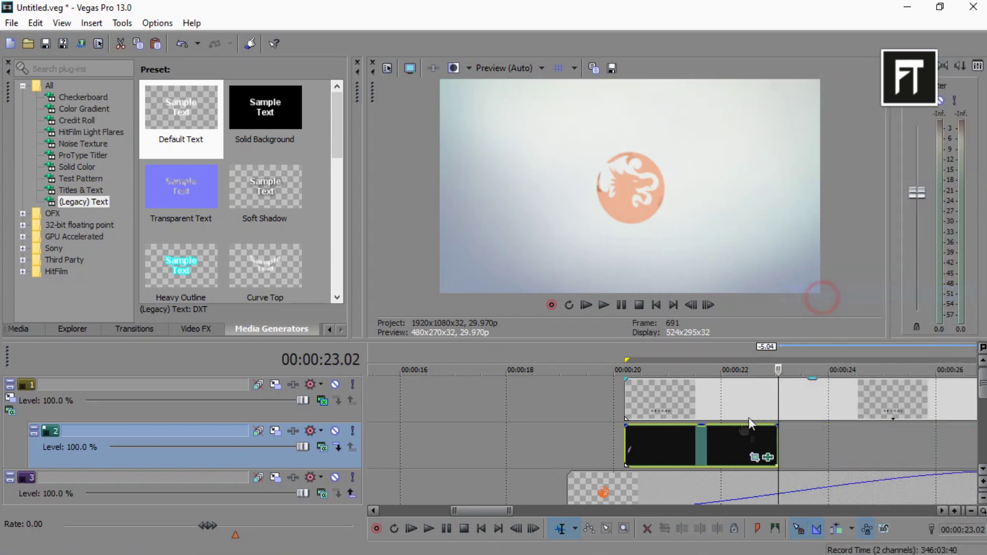
pyautogui.rightClick(703, 446)
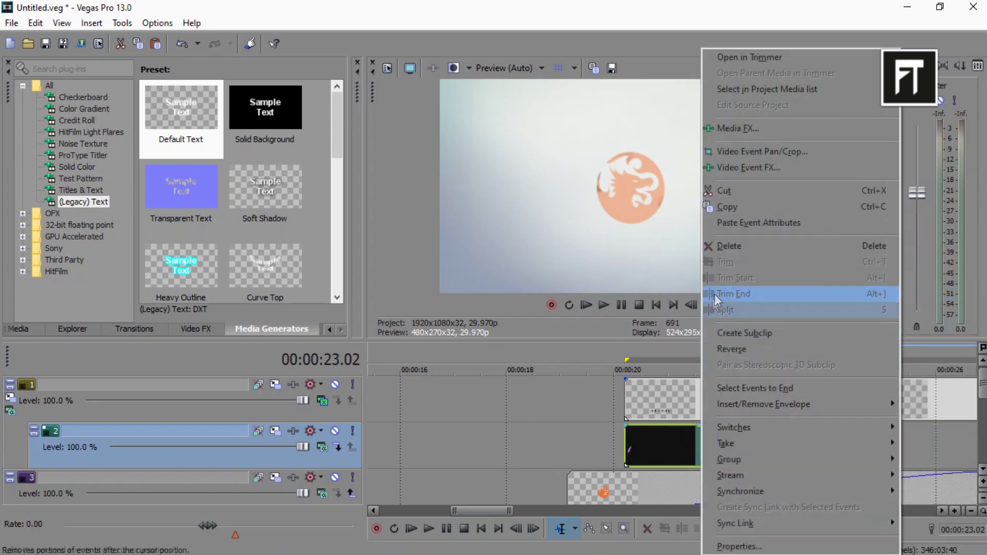
pyautogui.click(745, 348)
pyautogui.click(599, 419)
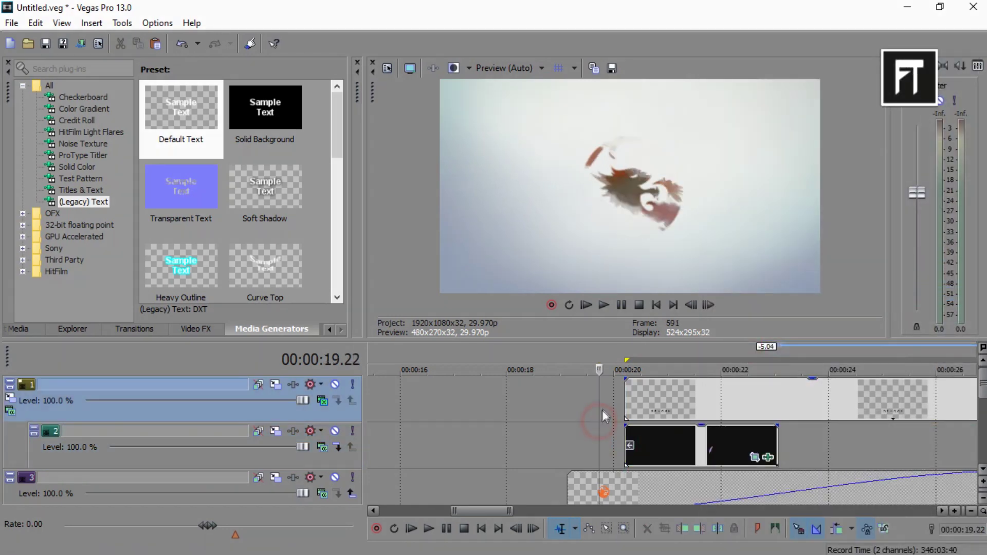
pyautogui.press('space')
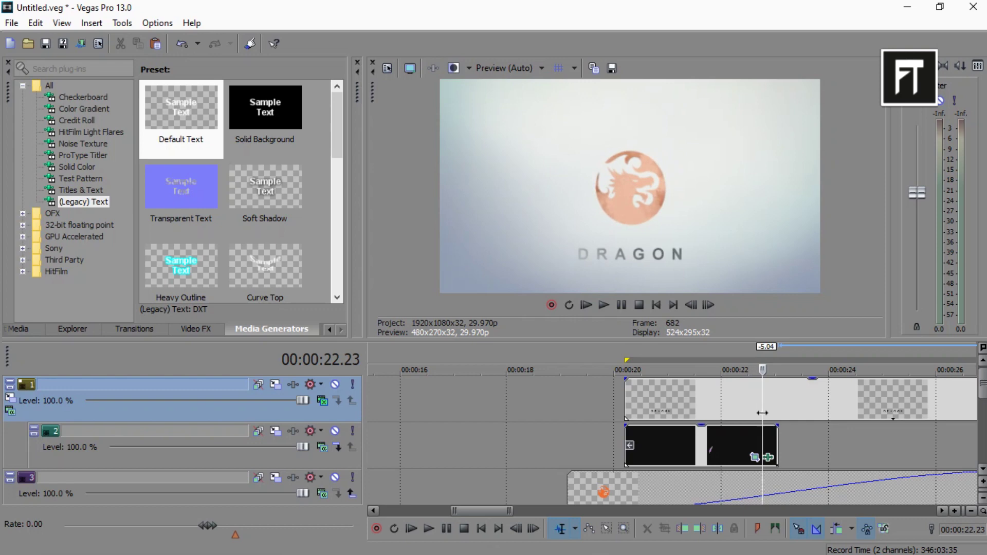
# Step: Copy the DRAGON title event and paste it as a new copy onto a newly inserted top video track
pyautogui.scroll(-4, 727, 417)
pyautogui.rightClick(689, 403)
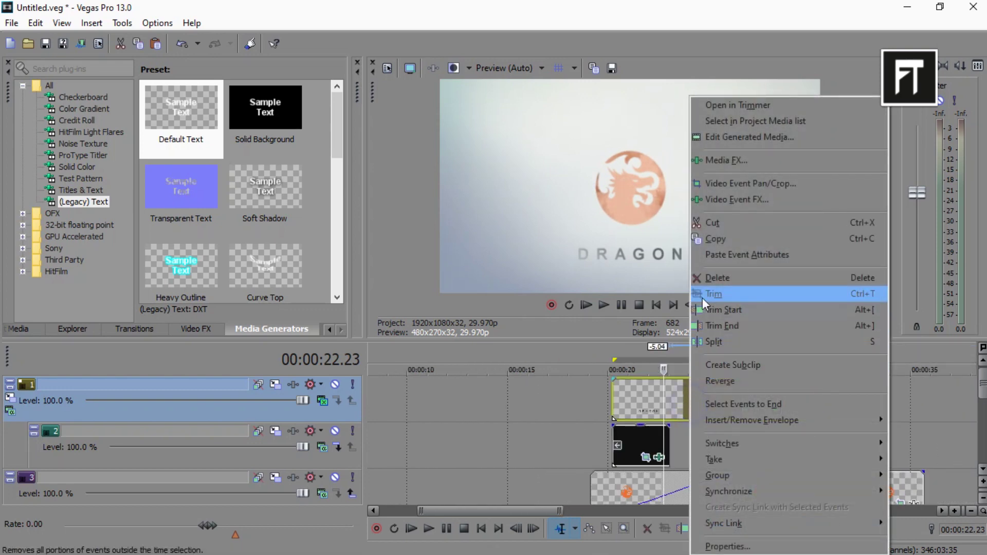
pyautogui.click(725, 250)
pyautogui.hotkey('ctrl', 'v')
pyautogui.rightClick(820, 390)
pyautogui.click(851, 250)
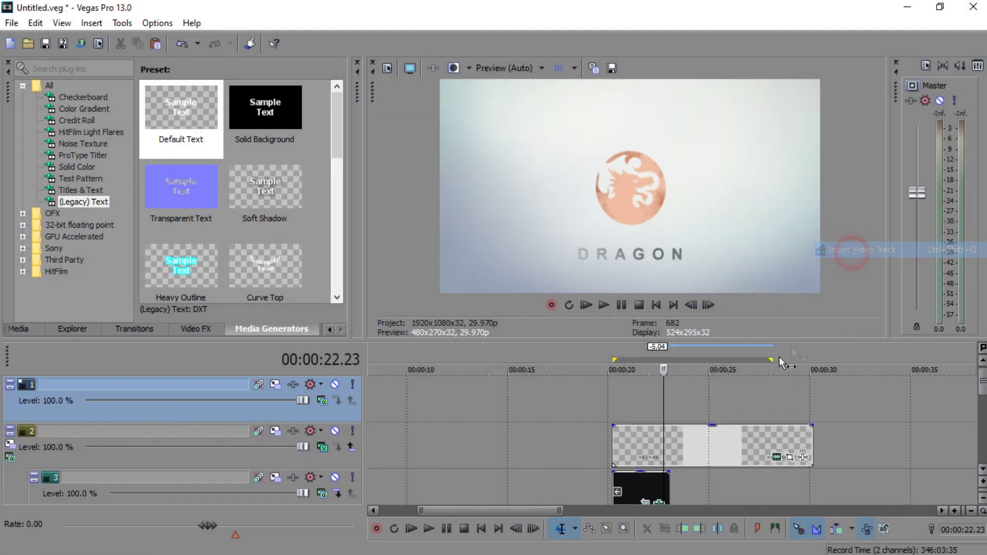
pyautogui.rightClick(667, 398)
pyautogui.click(710, 145)
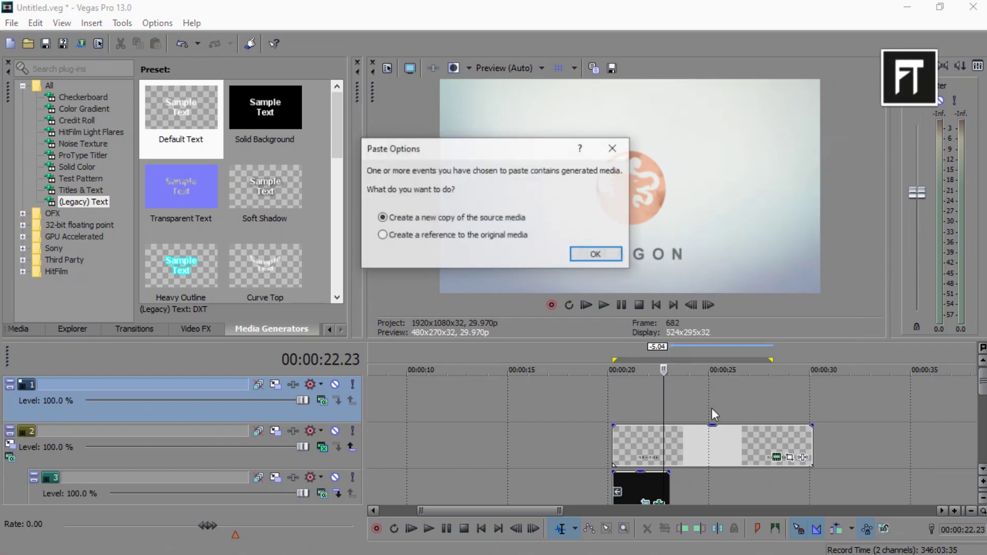
pyautogui.click(595, 254)
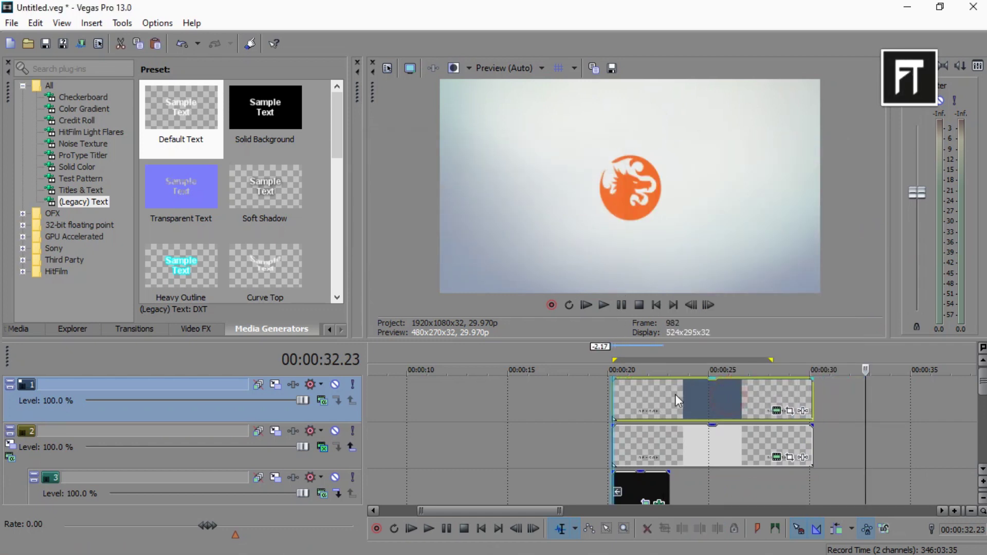
# Step: Add a fade-in at the start of the duplicated DRAGON title and play it back
pyautogui.moveTo(608, 379)
pyautogui.mouseDown()
pyautogui.moveTo(727, 391)
pyautogui.moveTo(552, 397)
pyautogui.mouseUp()
pyautogui.click(604, 305)
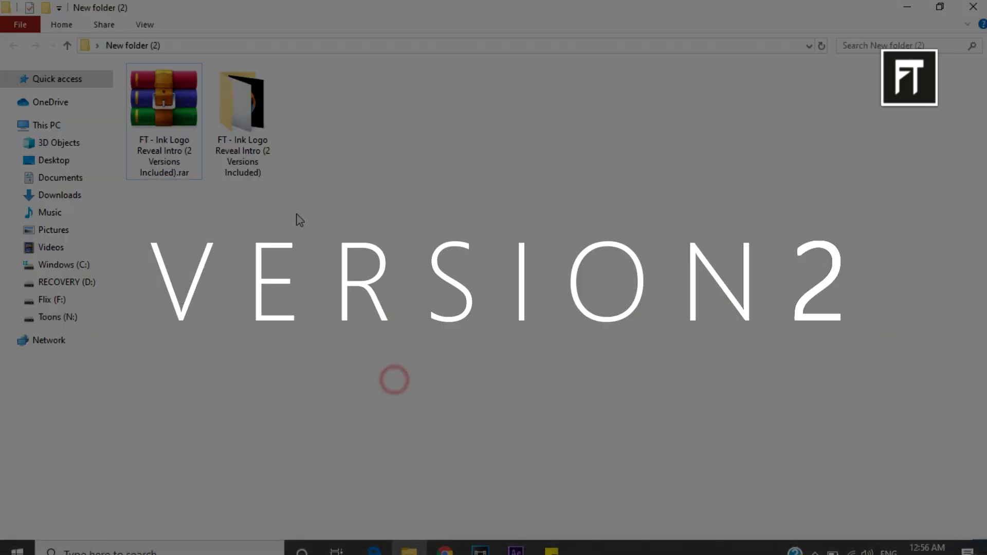
# Step: Open the extracted folder and add Background.png to the timeline, lengthened and moved earlier
pyautogui.click(245, 128)
pyautogui.doubleClick(245, 127)
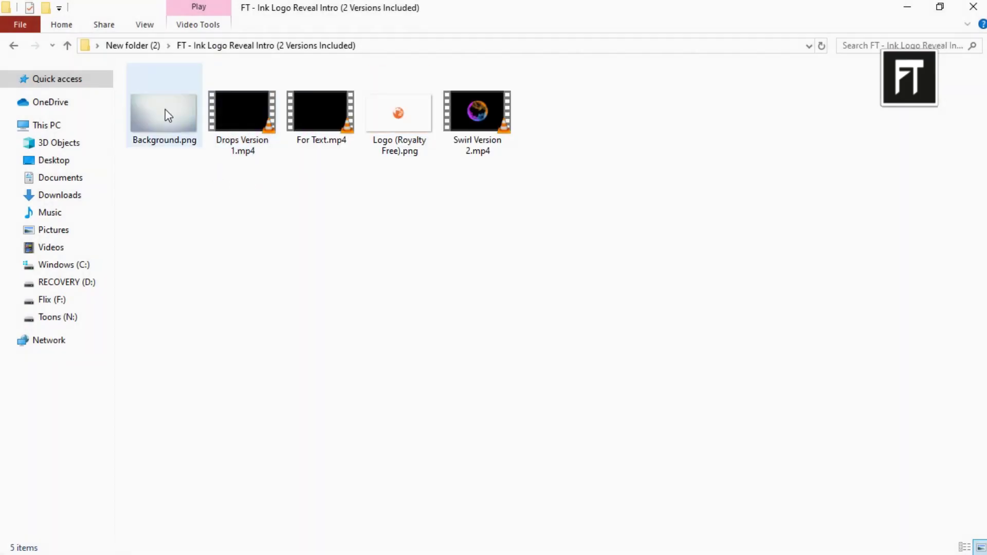
pyautogui.moveTo(172, 127); pyautogui.dragTo(654, 400)
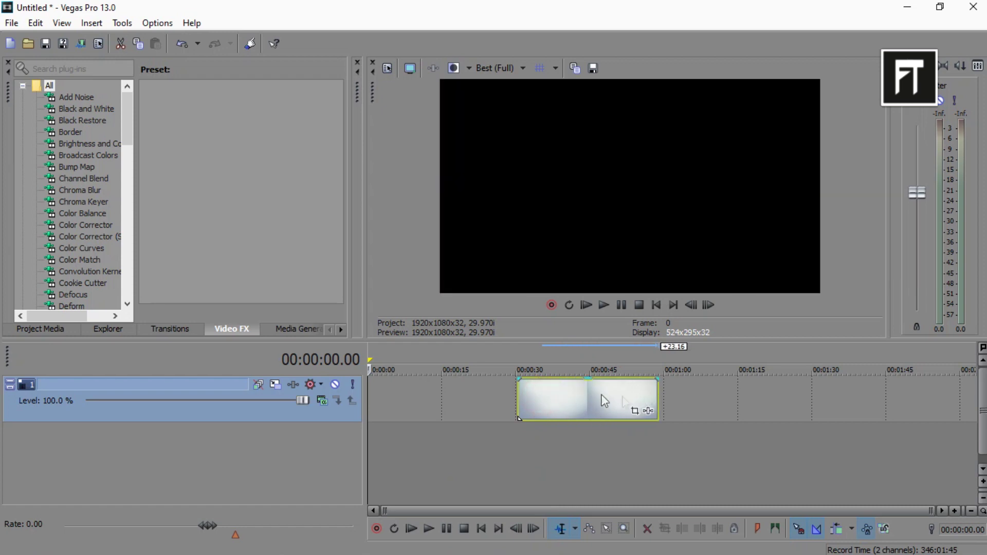
pyautogui.moveTo(573, 393); pyautogui.dragTo(531, 393)
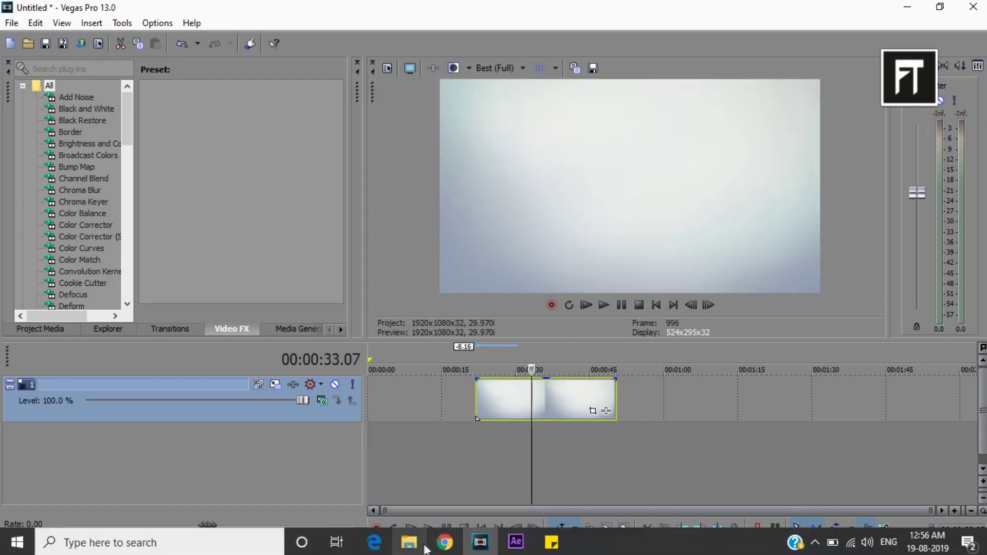
# Step: Add Swirl Version 2.mp4, match the project settings to it, and delete its audio track
pyautogui.click(409, 543)
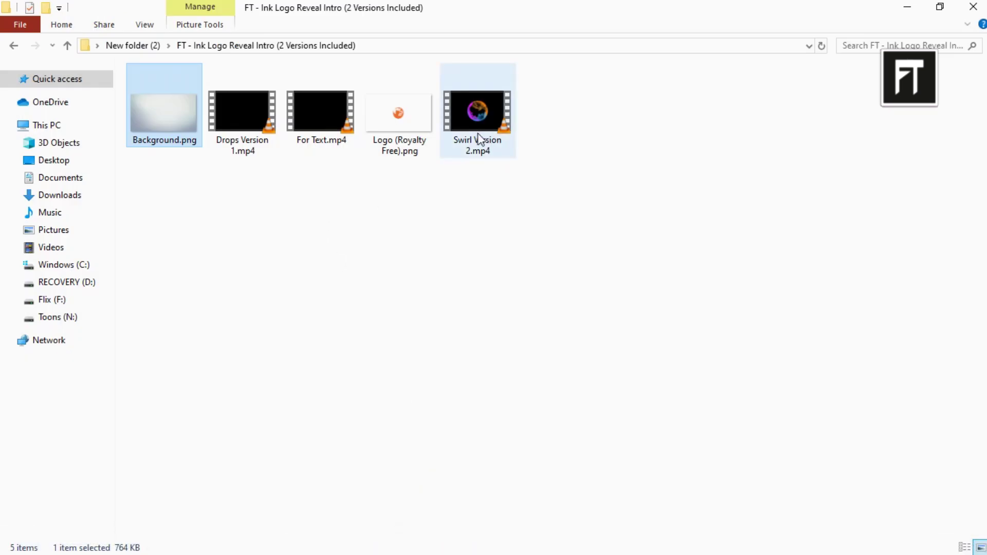
pyautogui.moveTo(478, 137); pyautogui.dragTo(517, 366)
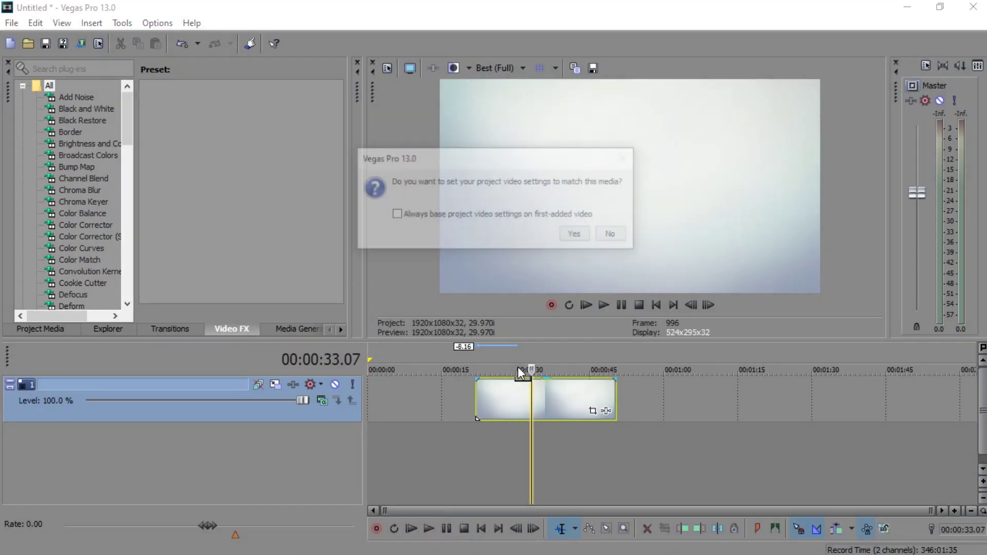
pyautogui.click(575, 234)
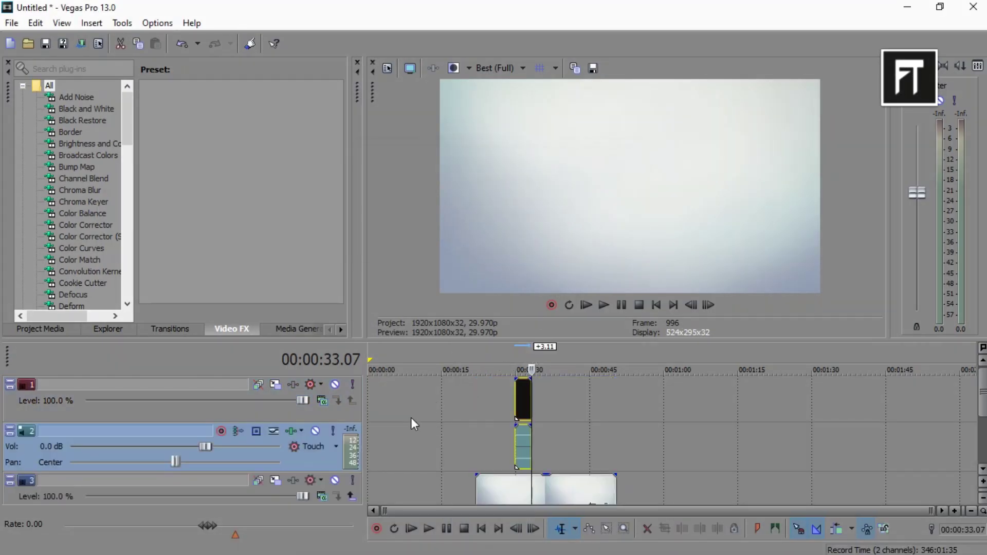
pyautogui.rightClick(327, 459)
pyautogui.click(381, 198)
pyautogui.scroll(3, 617, 385)
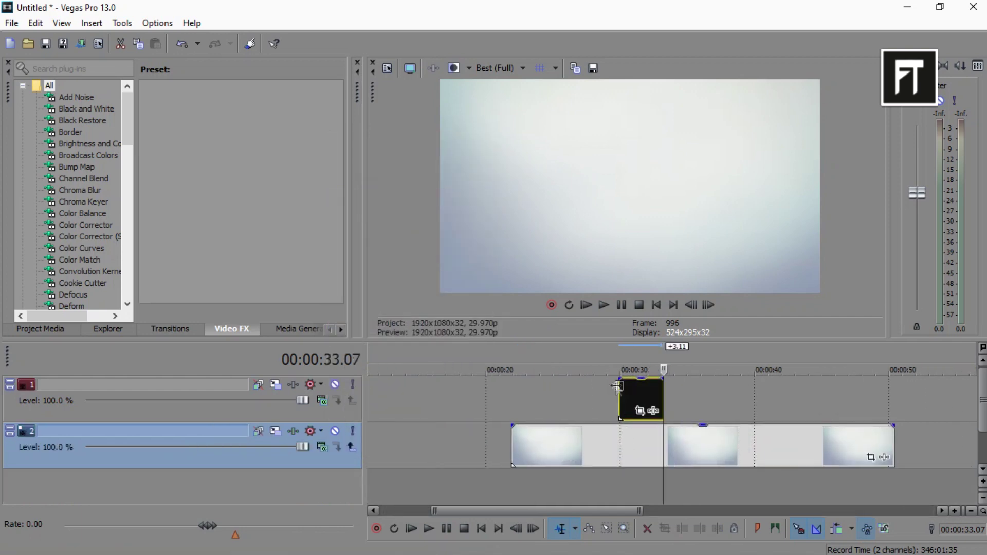
# Step: Place Logo (Royalty Free).png on a new top track and move the playhead to its start
pyautogui.click(408, 549)
pyautogui.click(441, 240)
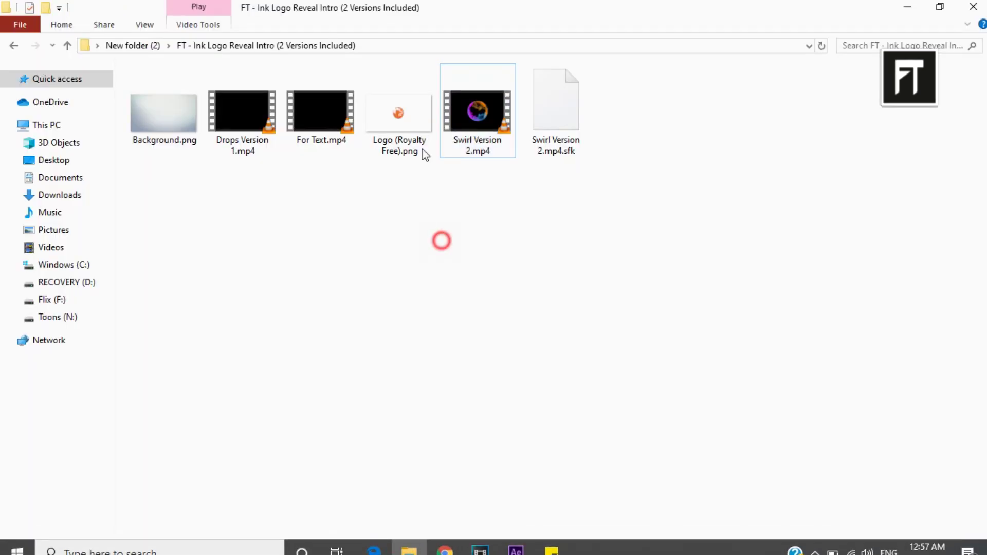
pyautogui.moveTo(425, 154); pyautogui.dragTo(504, 520)
pyautogui.moveTo(637, 374); pyautogui.dragTo(628, 374)
pyautogui.scroll(3, 701, 416)
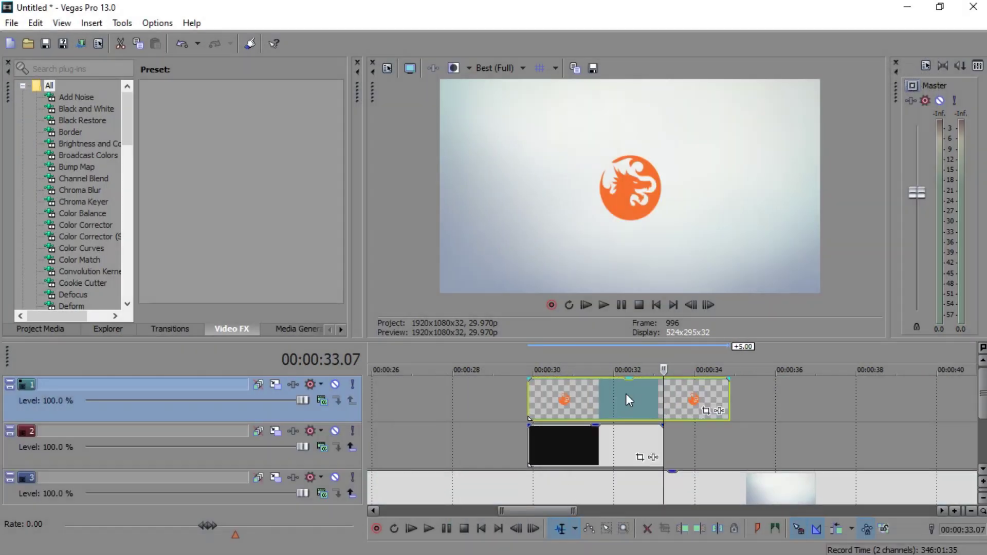
pyautogui.click(534, 402)
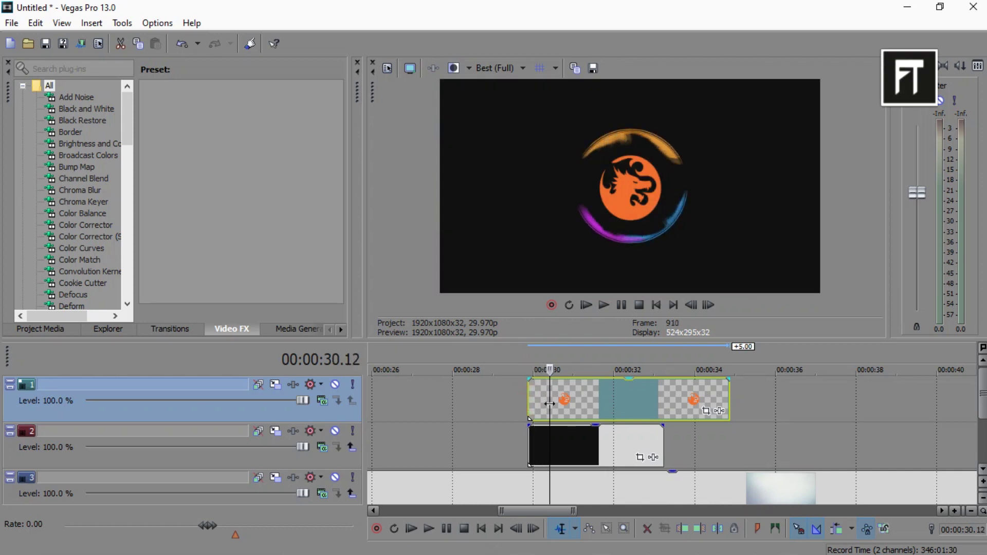
pyautogui.click(449, 76)
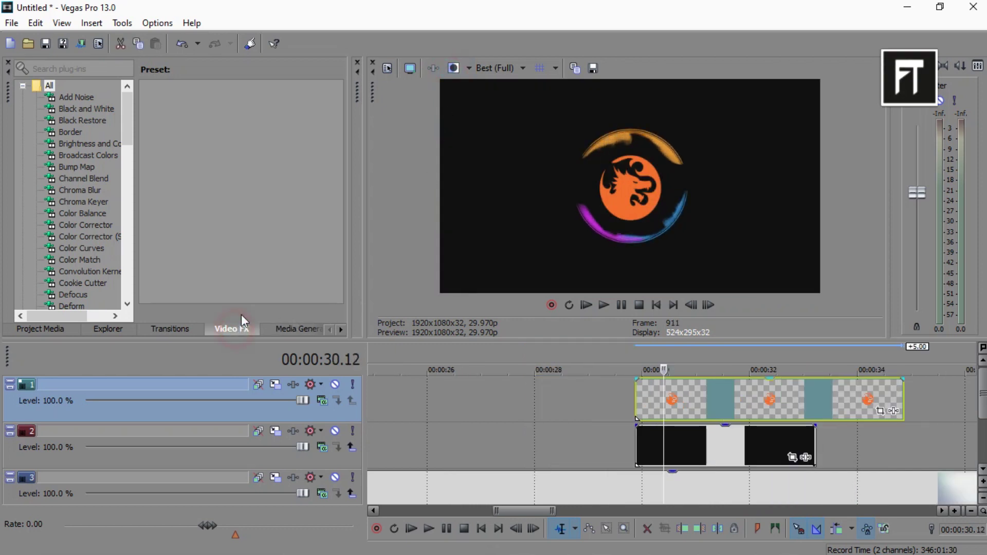
# Step: Apply the default Chroma Keyer to the Swirl Version 2 clip, sampling black as the key colour
pyautogui.click(75, 202)
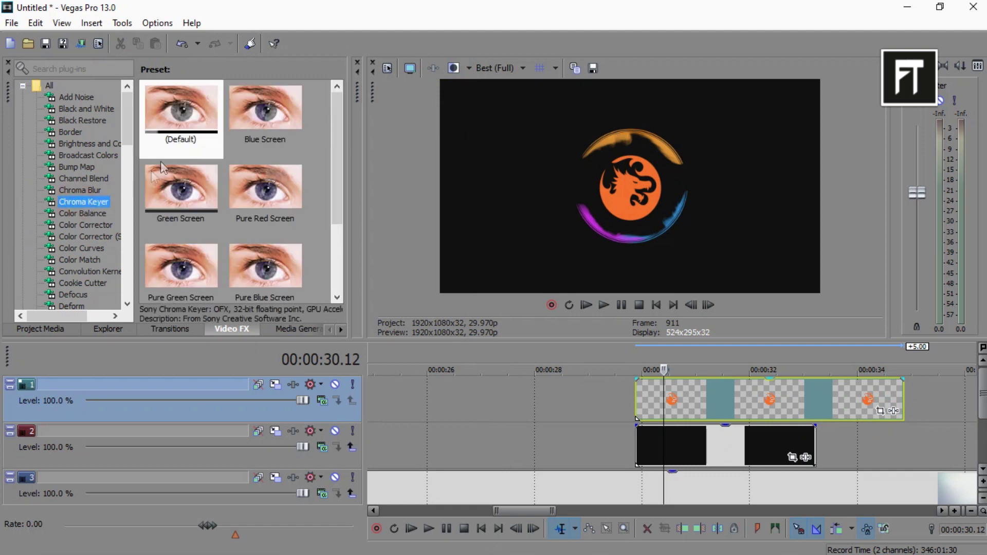
pyautogui.click(179, 117)
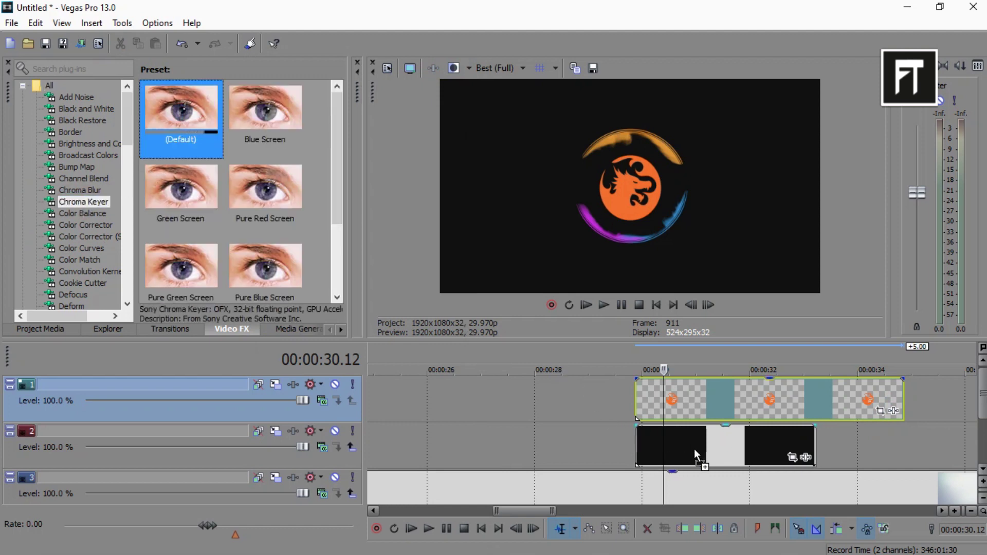
pyautogui.moveTo(695, 449); pyautogui.dragTo(694, 449)
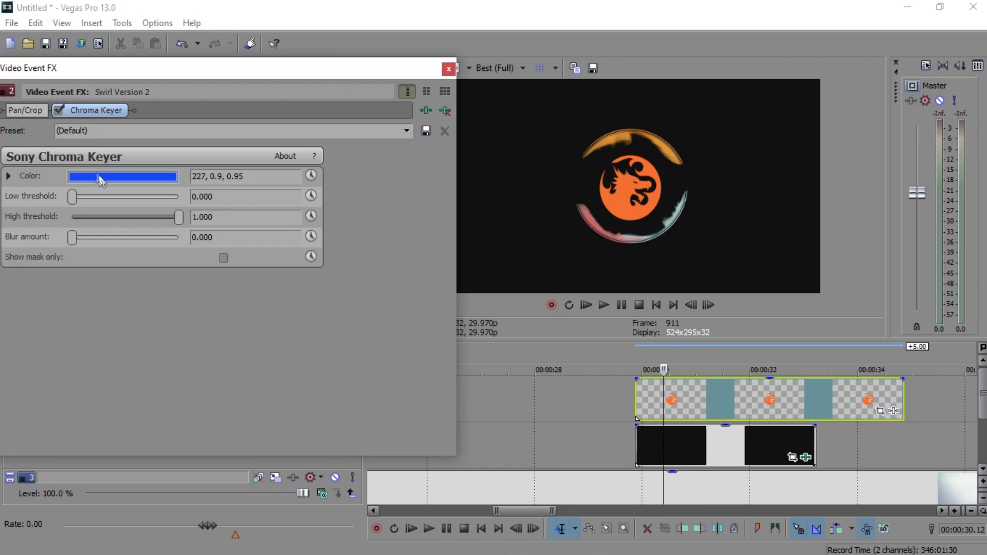
pyautogui.click(99, 177)
pyautogui.click(118, 195)
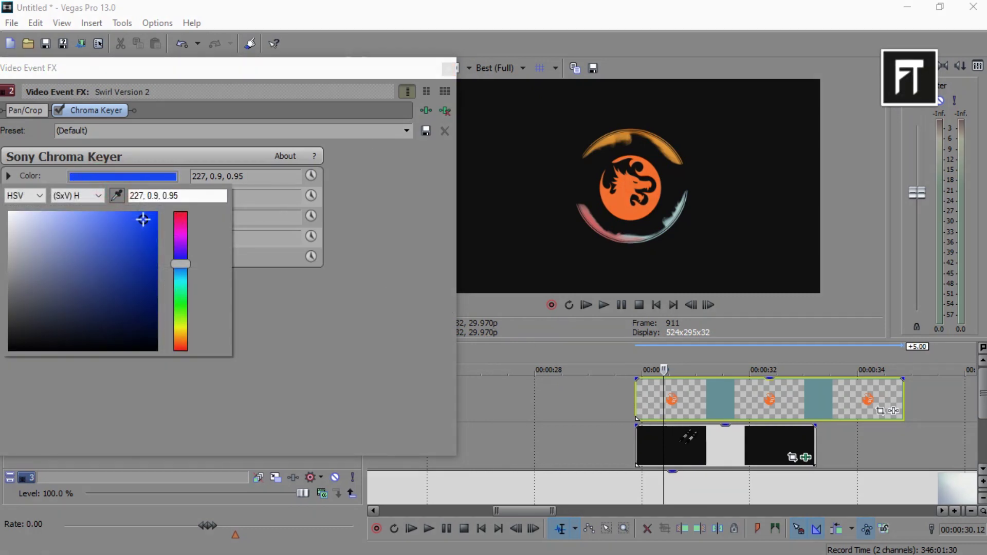
pyautogui.click(682, 445)
pyautogui.click(588, 6)
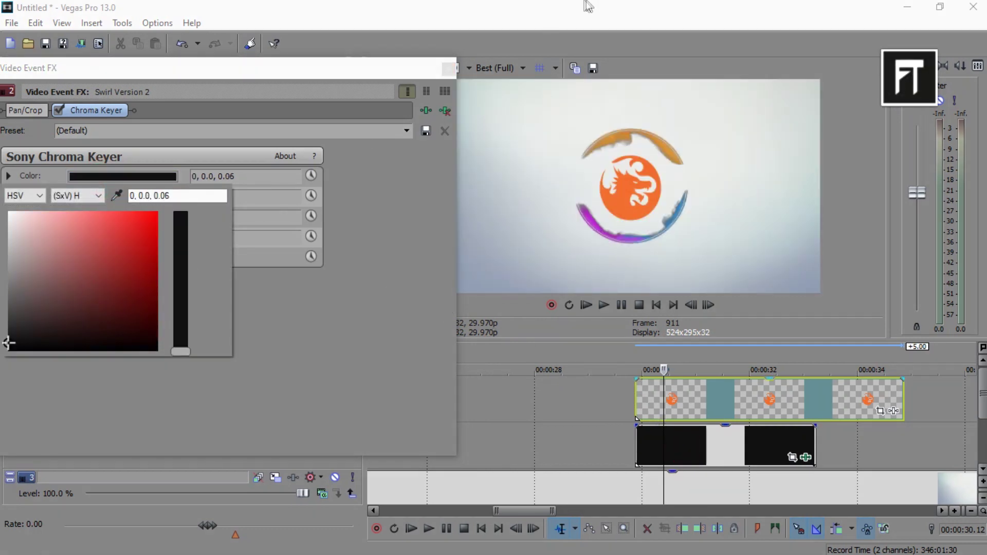
pyautogui.click(449, 68)
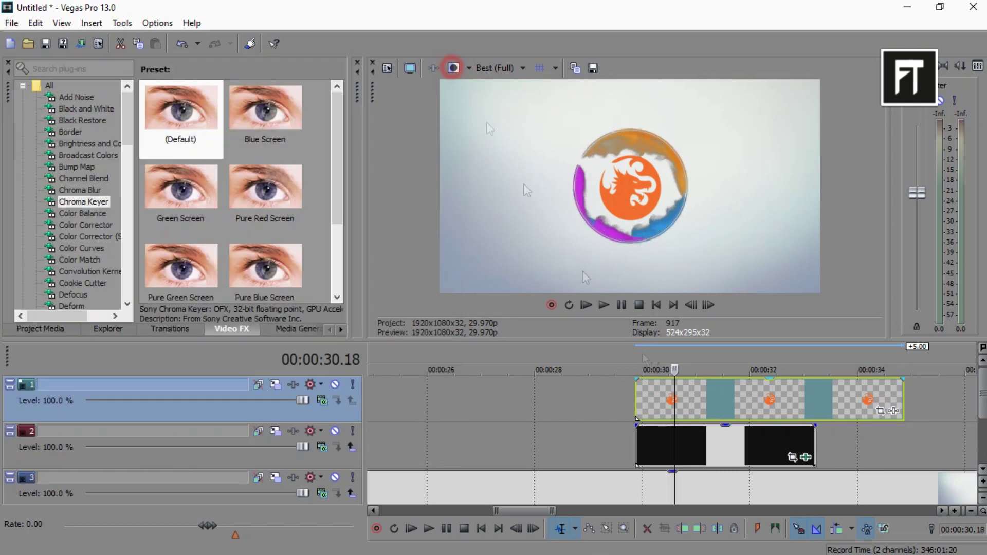
# Step: Reframe the swirl clip in Pan/Crop to 2,208.1 × 1,242.0
pyautogui.scroll(2, 750, 436)
pyautogui.click(852, 457)
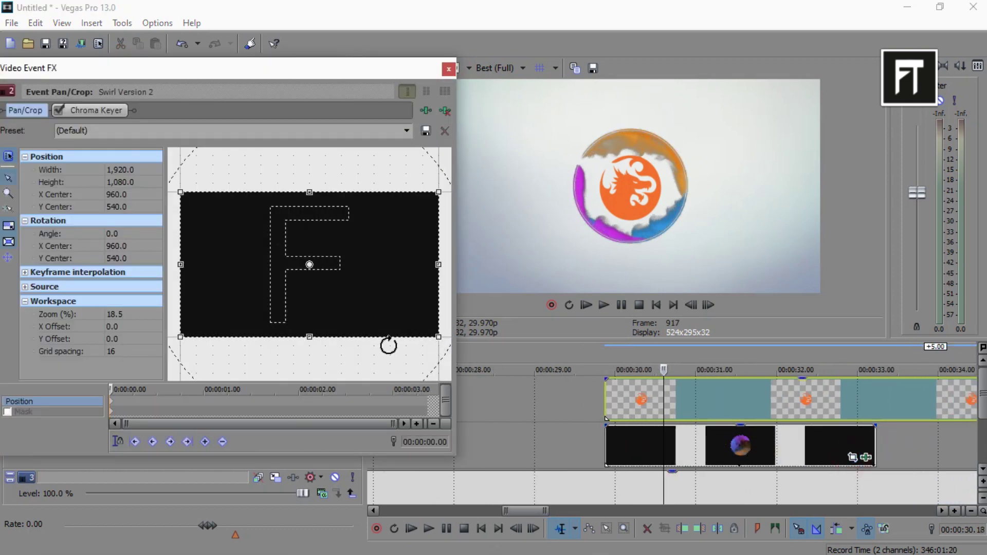
pyautogui.moveTo(396, 341); pyautogui.dragTo(402, 352)
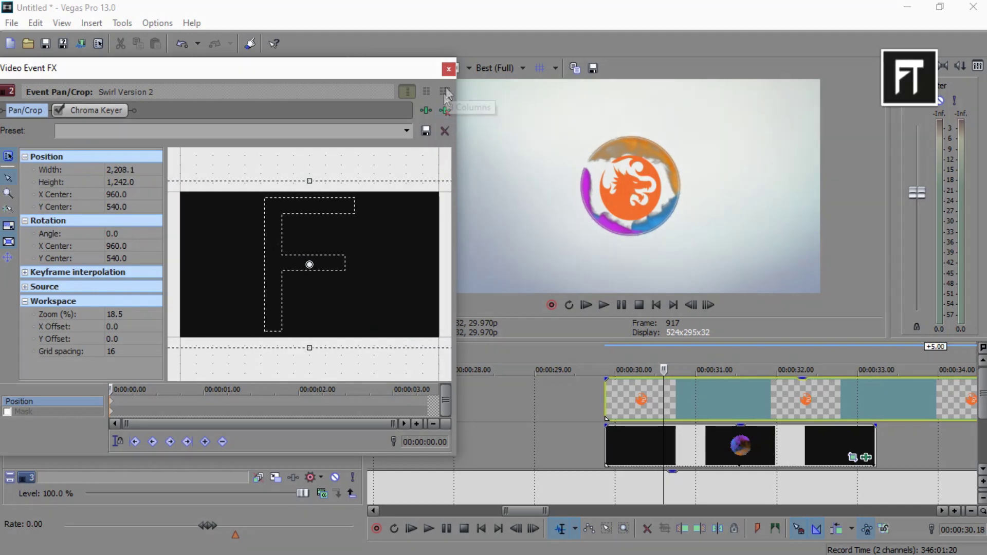
pyautogui.click(449, 69)
pyautogui.scroll(-2, 745, 429)
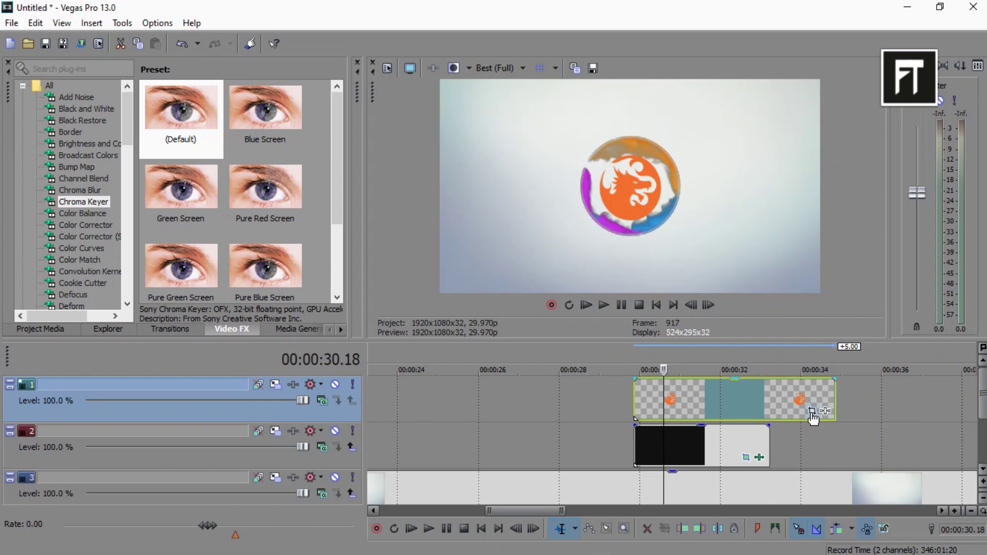
# Step: Zoom the logo's Pan/Crop to 1,247.8 × 701.9 at its start, restoring full 1,920 × 1,080 later
pyautogui.click(812, 411)
pyautogui.moveTo(406, 338); pyautogui.dragTo(399, 311)
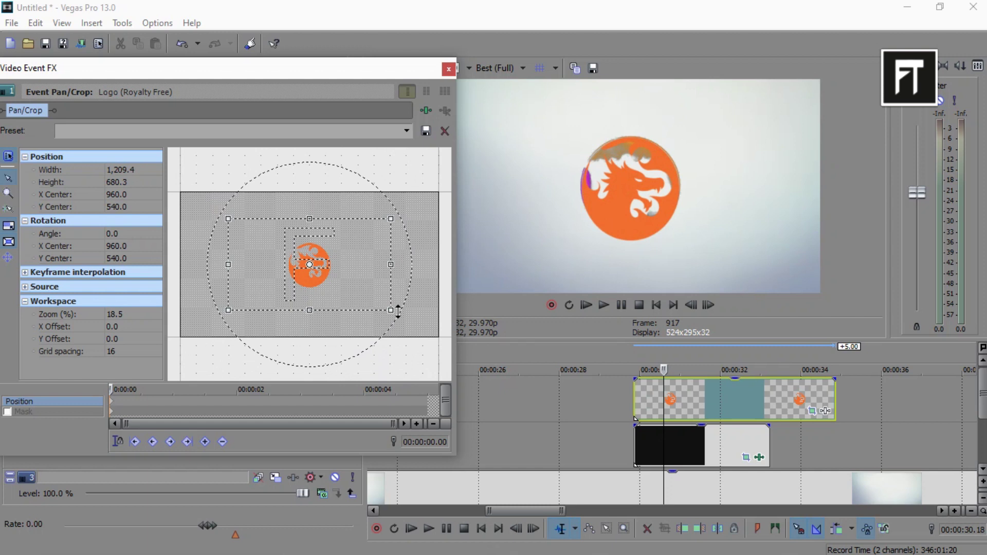
pyautogui.moveTo(399, 311); pyautogui.dragTo(394, 312)
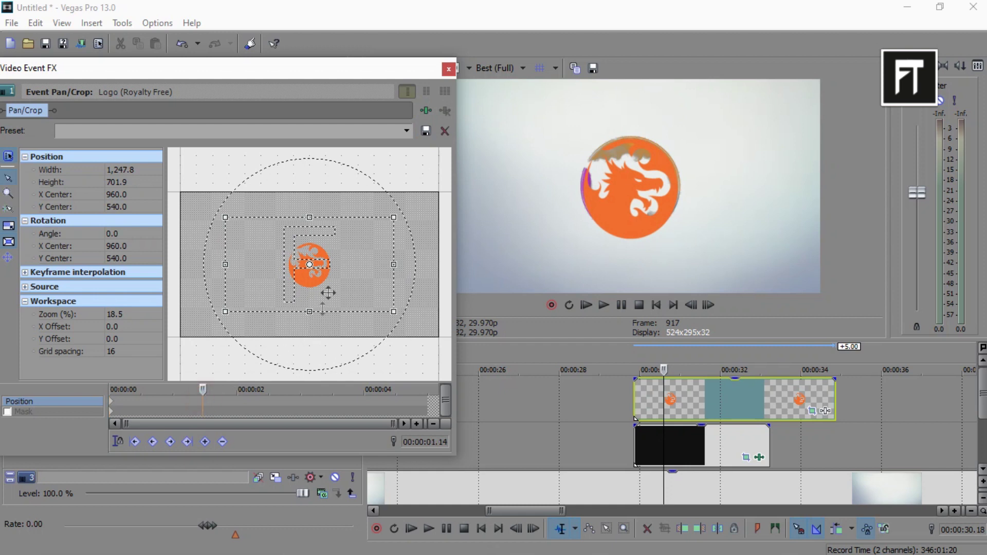
pyautogui.rightClick(328, 292)
pyautogui.click(344, 293)
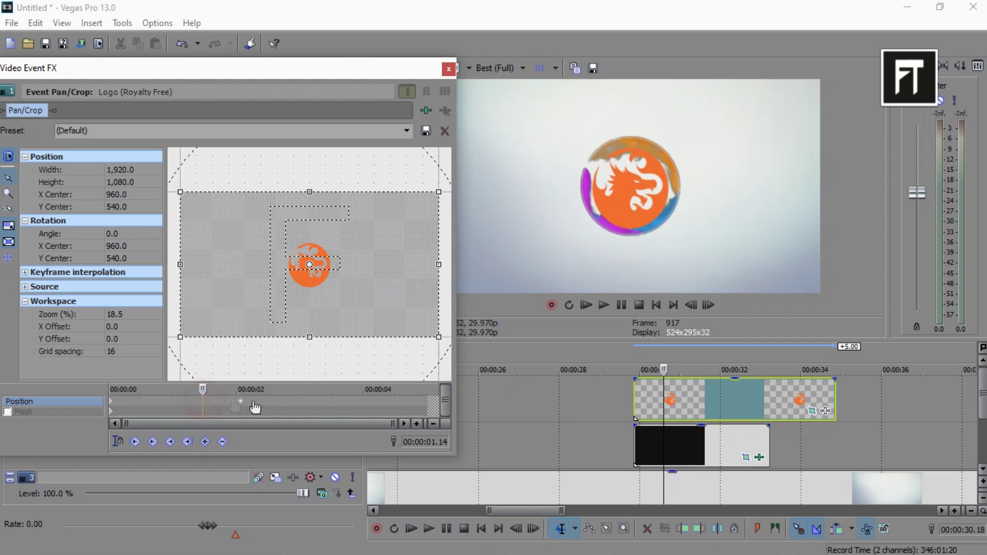
pyautogui.moveTo(255, 407)
pyautogui.mouseDown()
pyautogui.moveTo(284, 407)
pyautogui.moveTo(267, 407)
pyautogui.mouseUp()
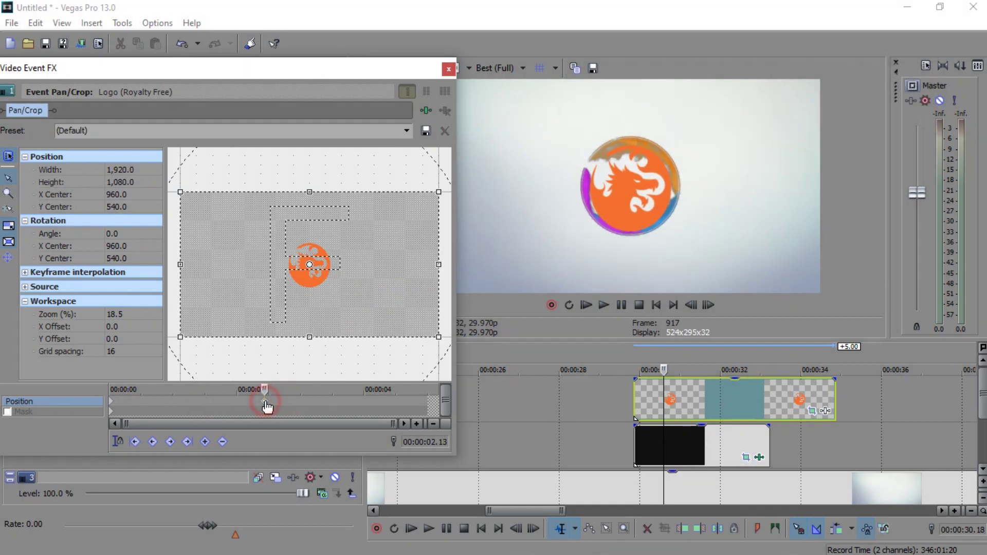
pyautogui.click(266, 407)
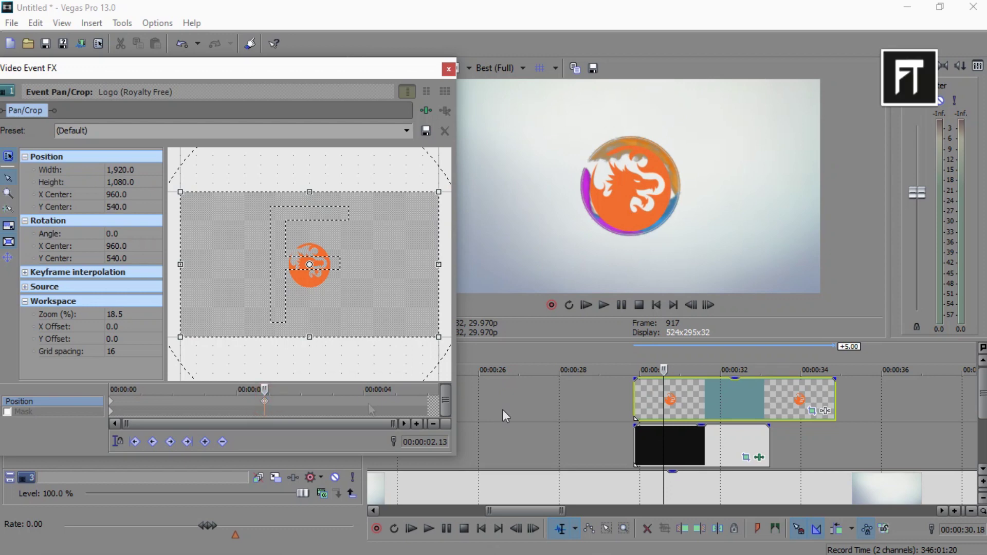
# Step: Add a swirl Pan/Crop keyframe at 2.17 s widening the framing to 3,475.6 × 1,955.0
pyautogui.click(739, 462)
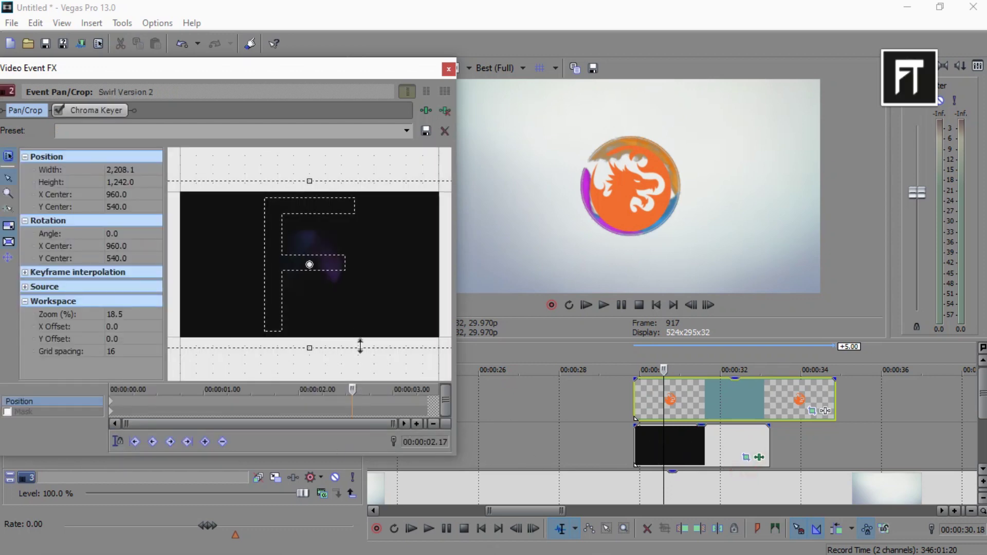
pyautogui.moveTo(663, 401); pyautogui.dragTo(729, 403)
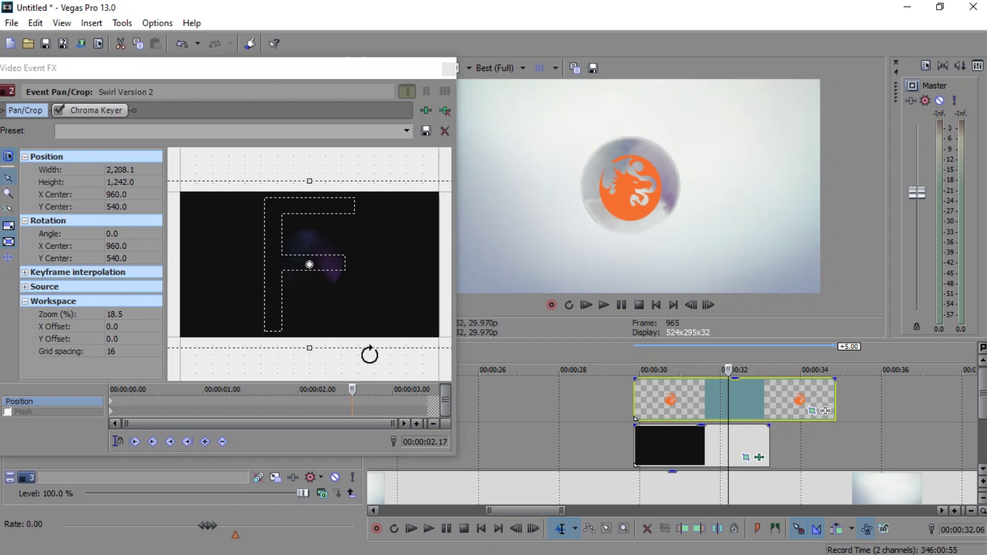
pyautogui.moveTo(369, 348); pyautogui.dragTo(391, 396)
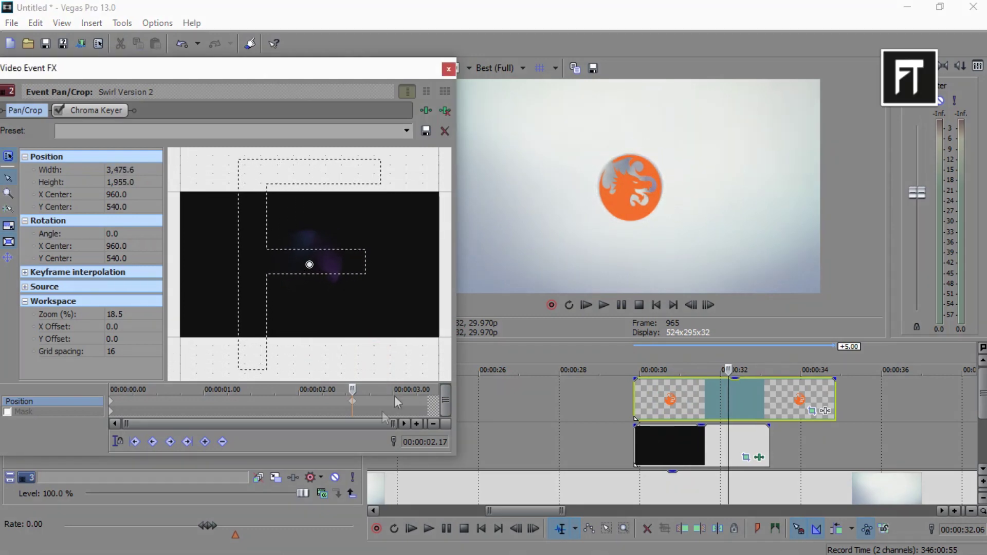
pyautogui.click(449, 68)
pyautogui.moveTo(663, 404); pyautogui.dragTo(739, 411)
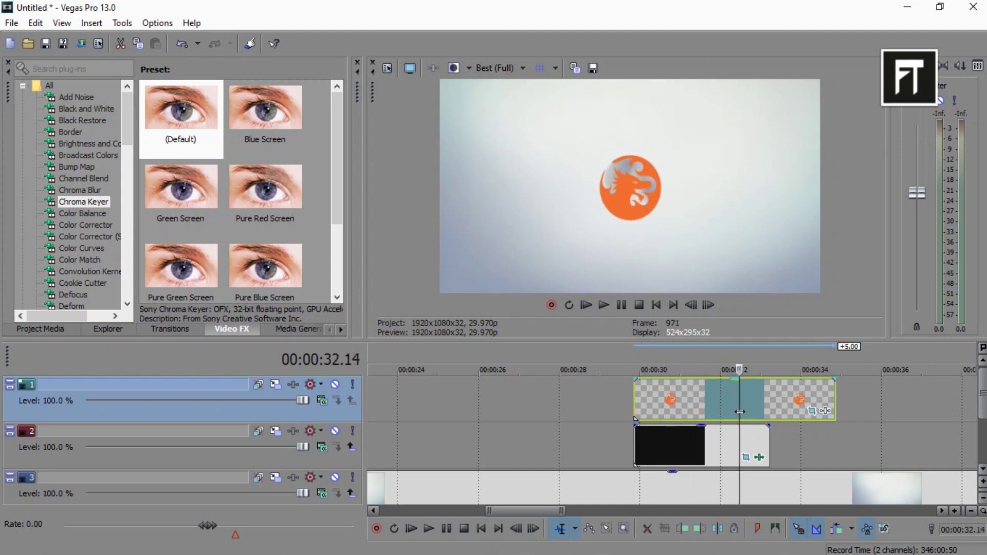
# Step: Make the swirl track a compositing child, set the logo track to Multiply (Mask), and preview
pyautogui.click(355, 449)
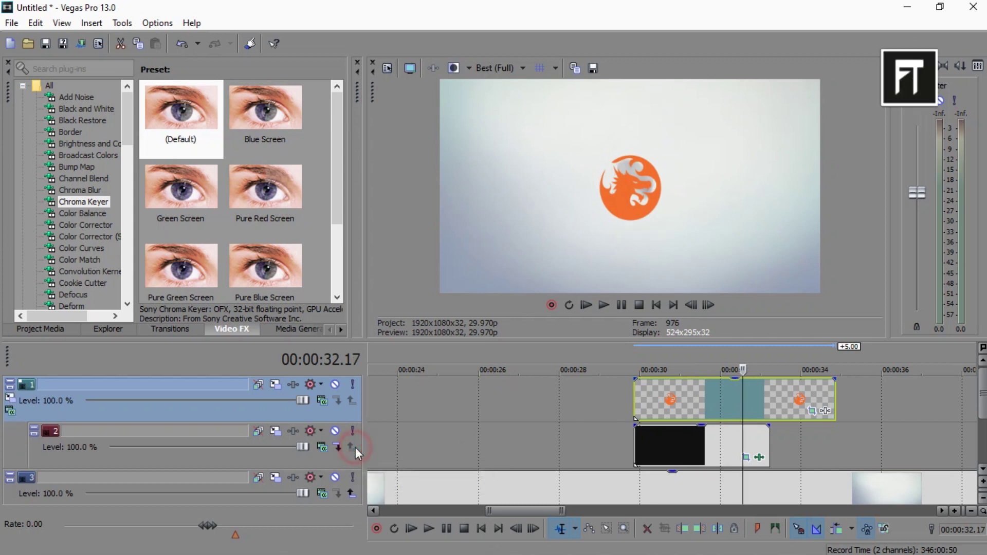
pyautogui.click(321, 402)
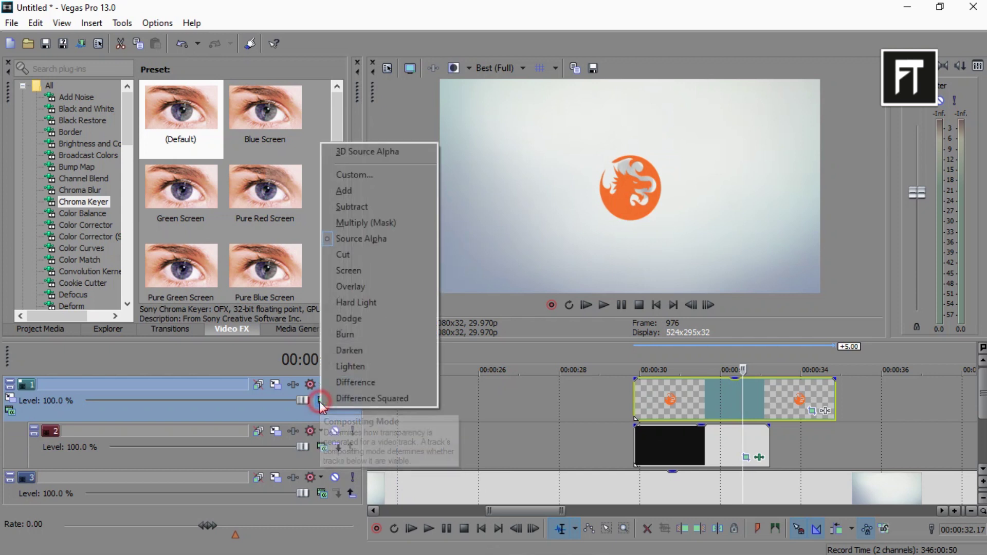
pyautogui.click(367, 223)
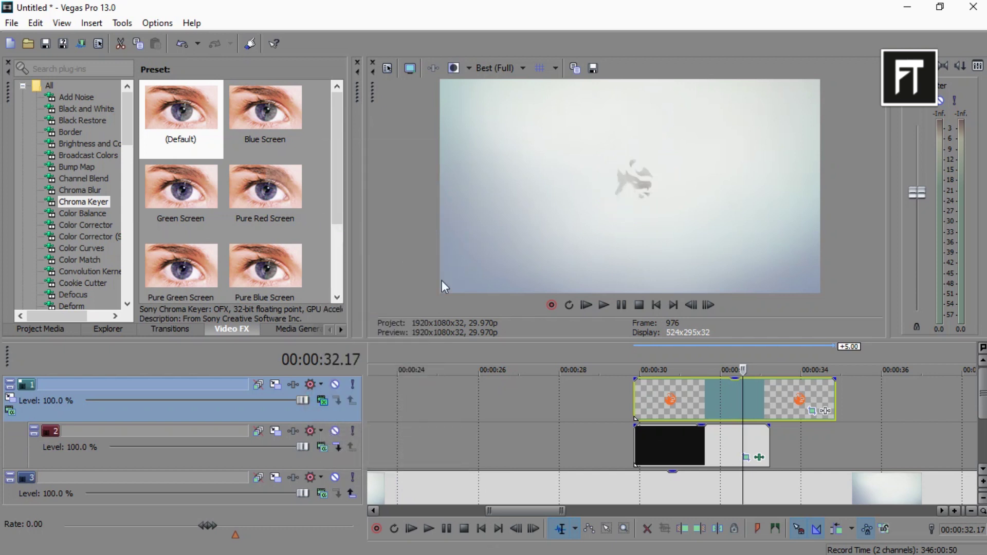
pyautogui.click(636, 388)
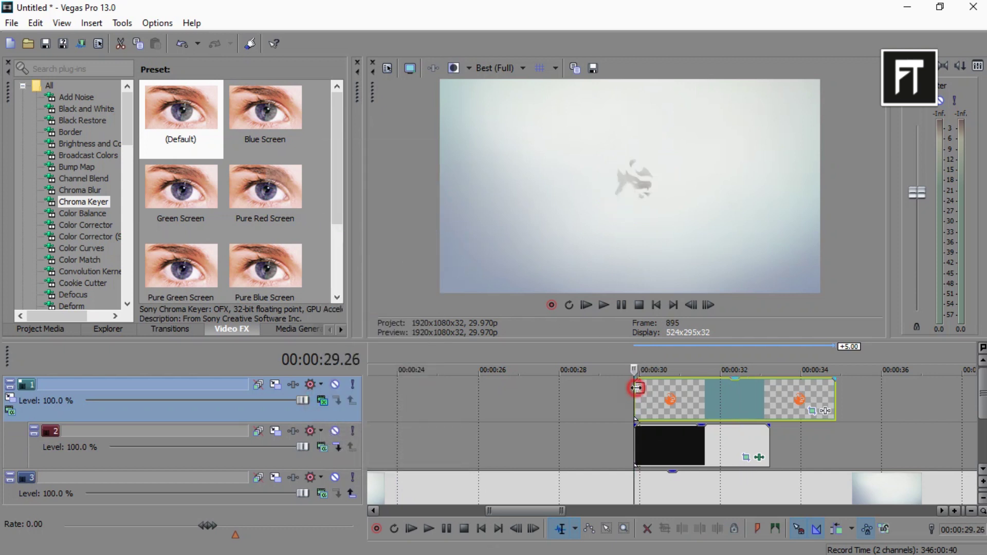
pyautogui.click(605, 304)
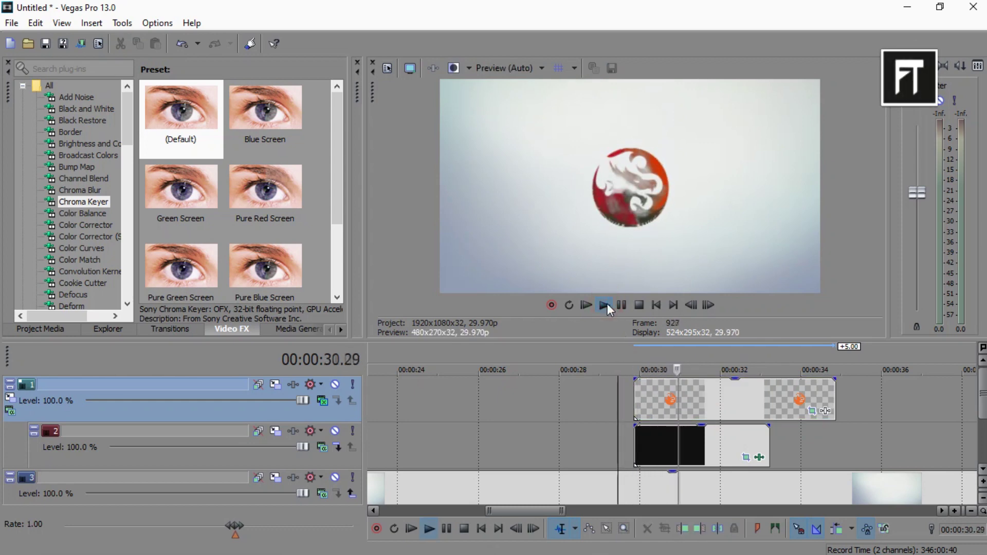
# Step: Paste a copy of the logo clip onto a new top video track, aligned with the other clips
pyautogui.click(621, 305)
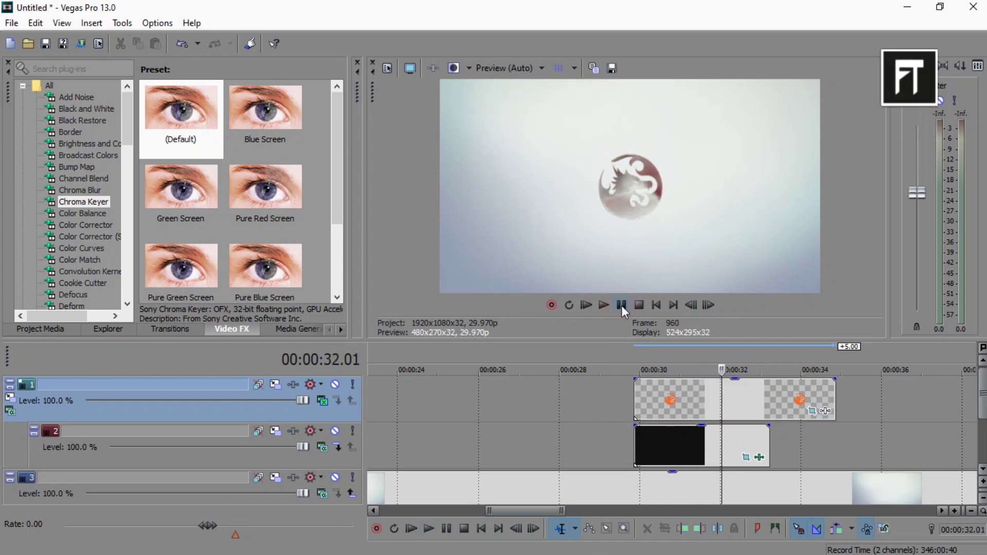
pyautogui.rightClick(690, 404)
pyautogui.click(711, 207)
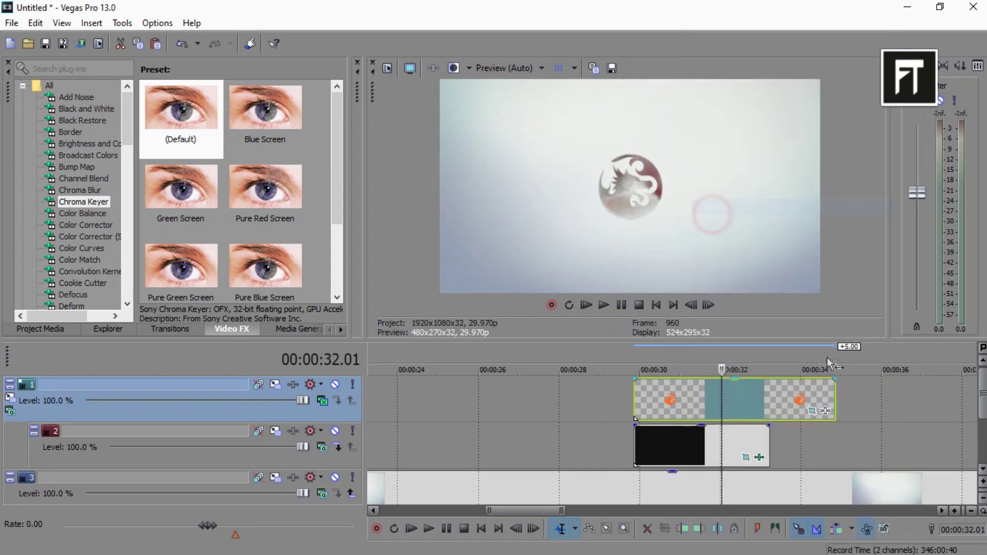
pyautogui.rightClick(858, 396)
pyautogui.click(864, 256)
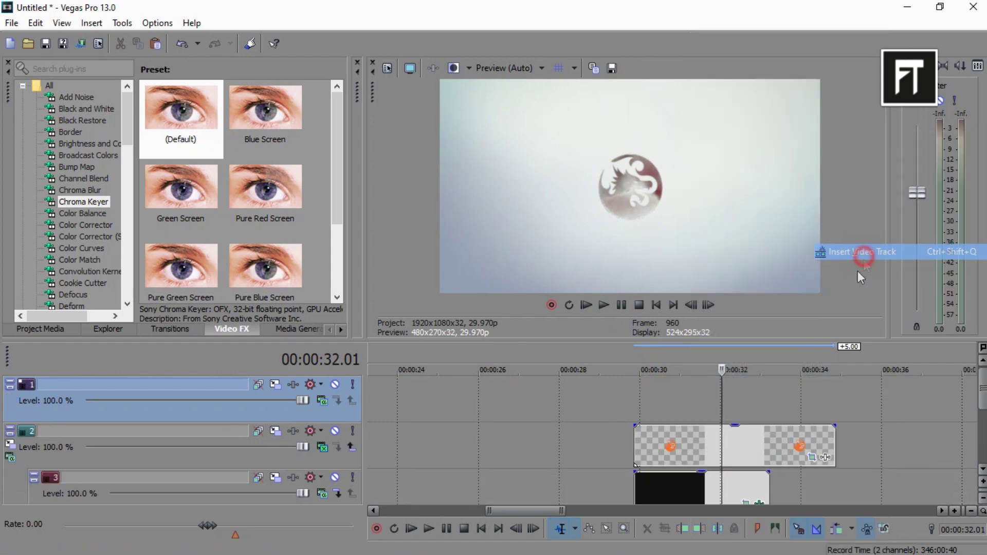
pyautogui.rightClick(656, 405)
pyautogui.click(678, 151)
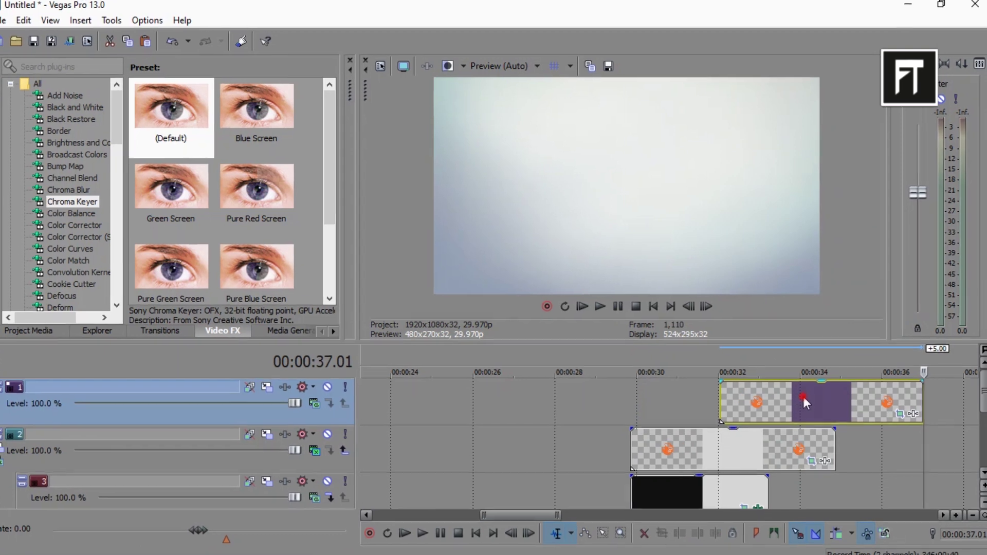
pyautogui.moveTo(803, 396); pyautogui.dragTo(715, 399)
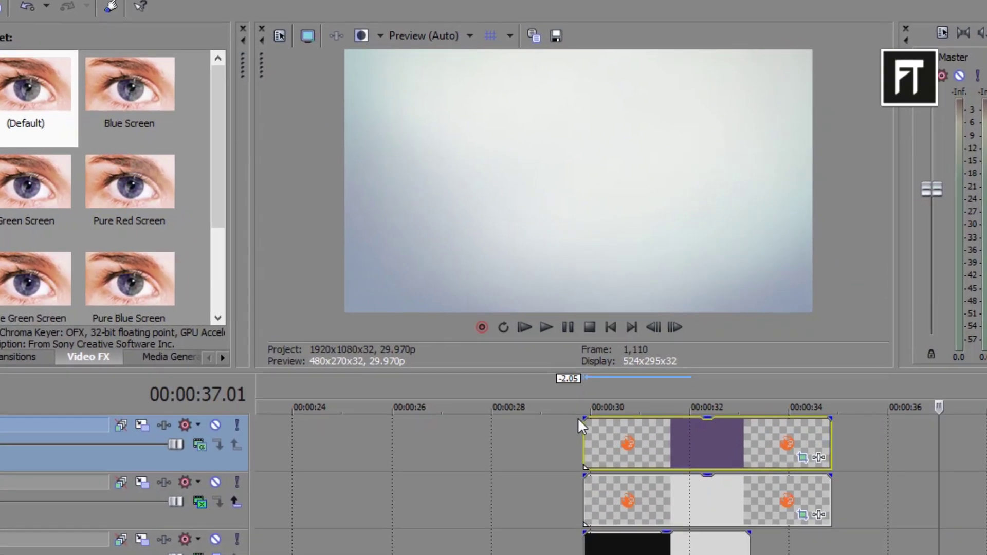
# Step: Fade the copied logo in over about three seconds and play the finished reveal
pyautogui.moveTo(585, 418)
pyautogui.mouseDown()
pyautogui.moveTo(739, 434)
pyautogui.moveTo(733, 449)
pyautogui.mouseUp()
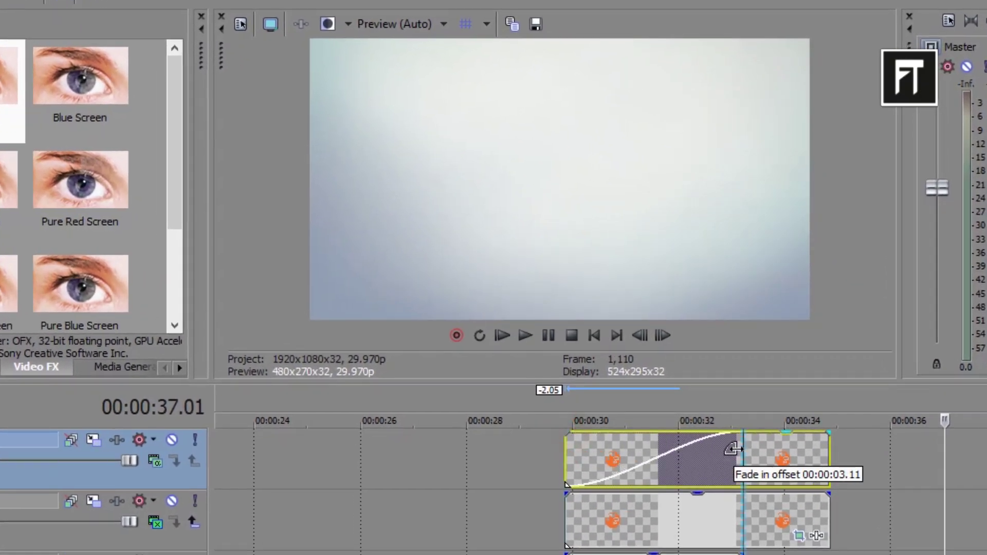
pyautogui.click(560, 462)
pyautogui.click(527, 337)
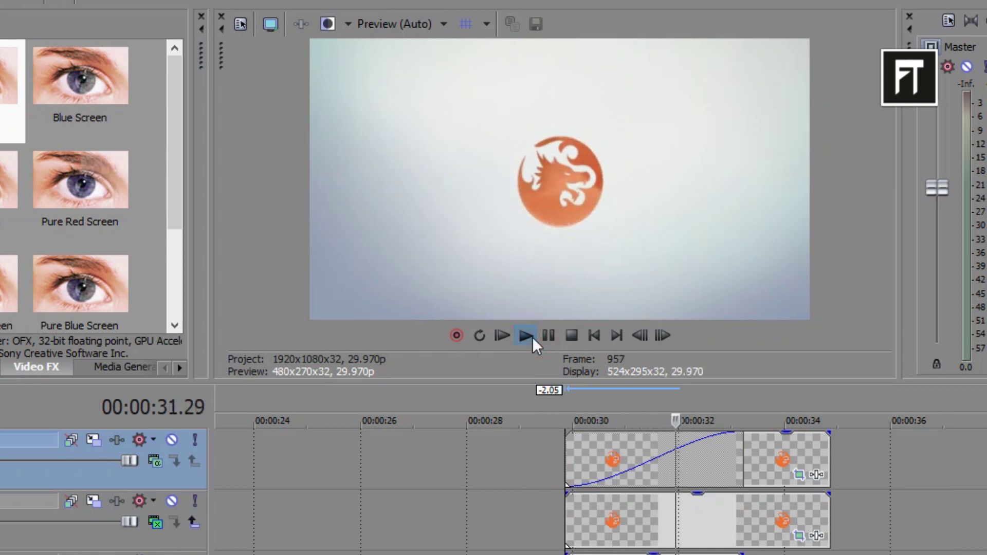
pyautogui.click(532, 337)
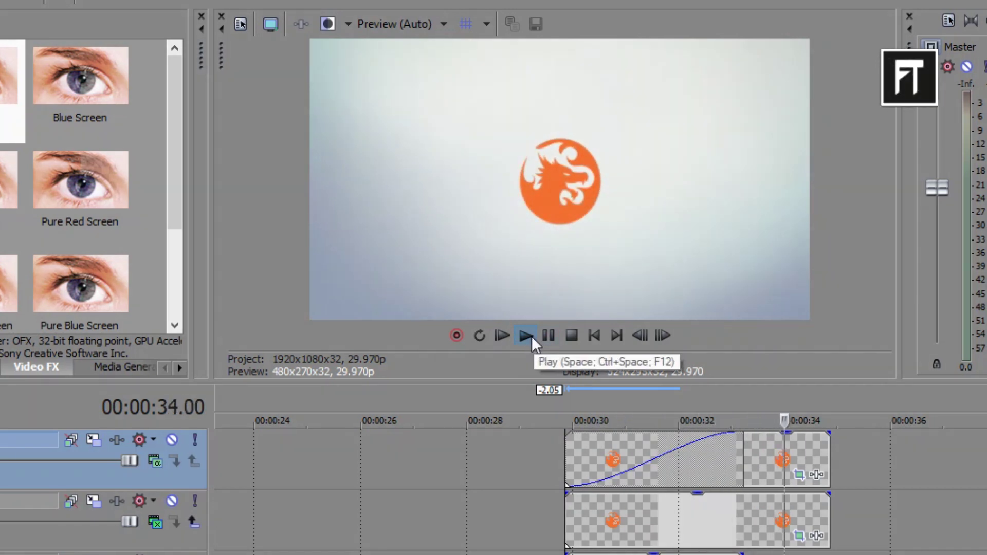
pyautogui.click(532, 335)
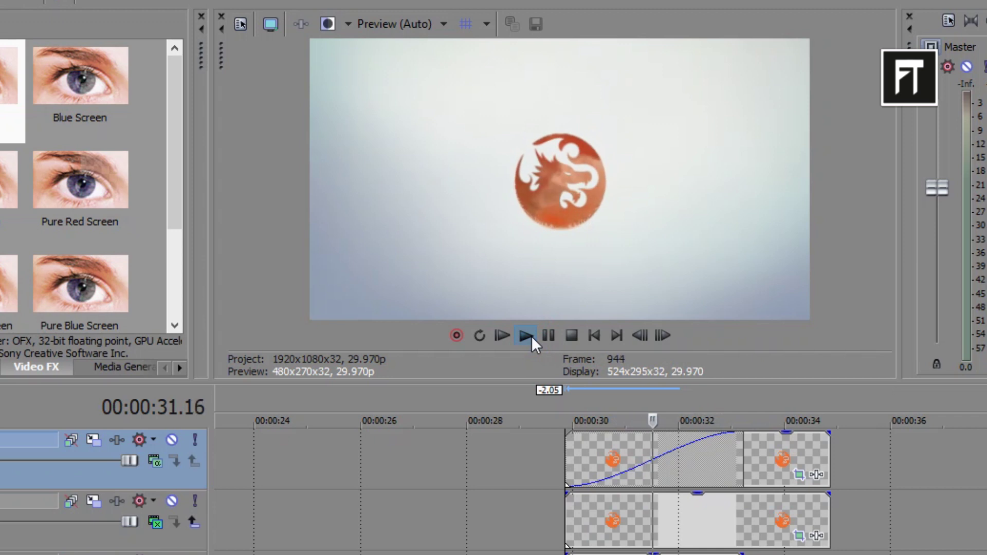
pyautogui.click(532, 337)
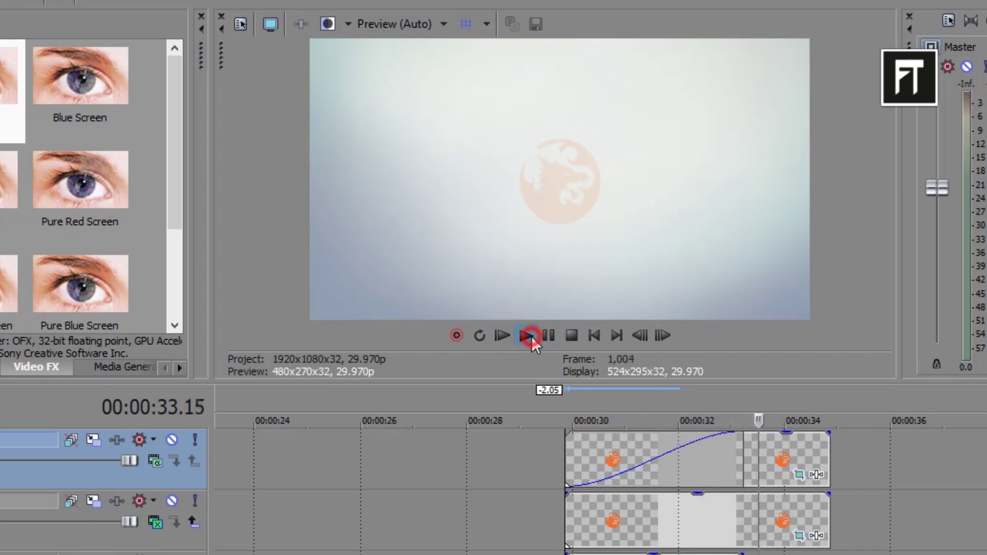